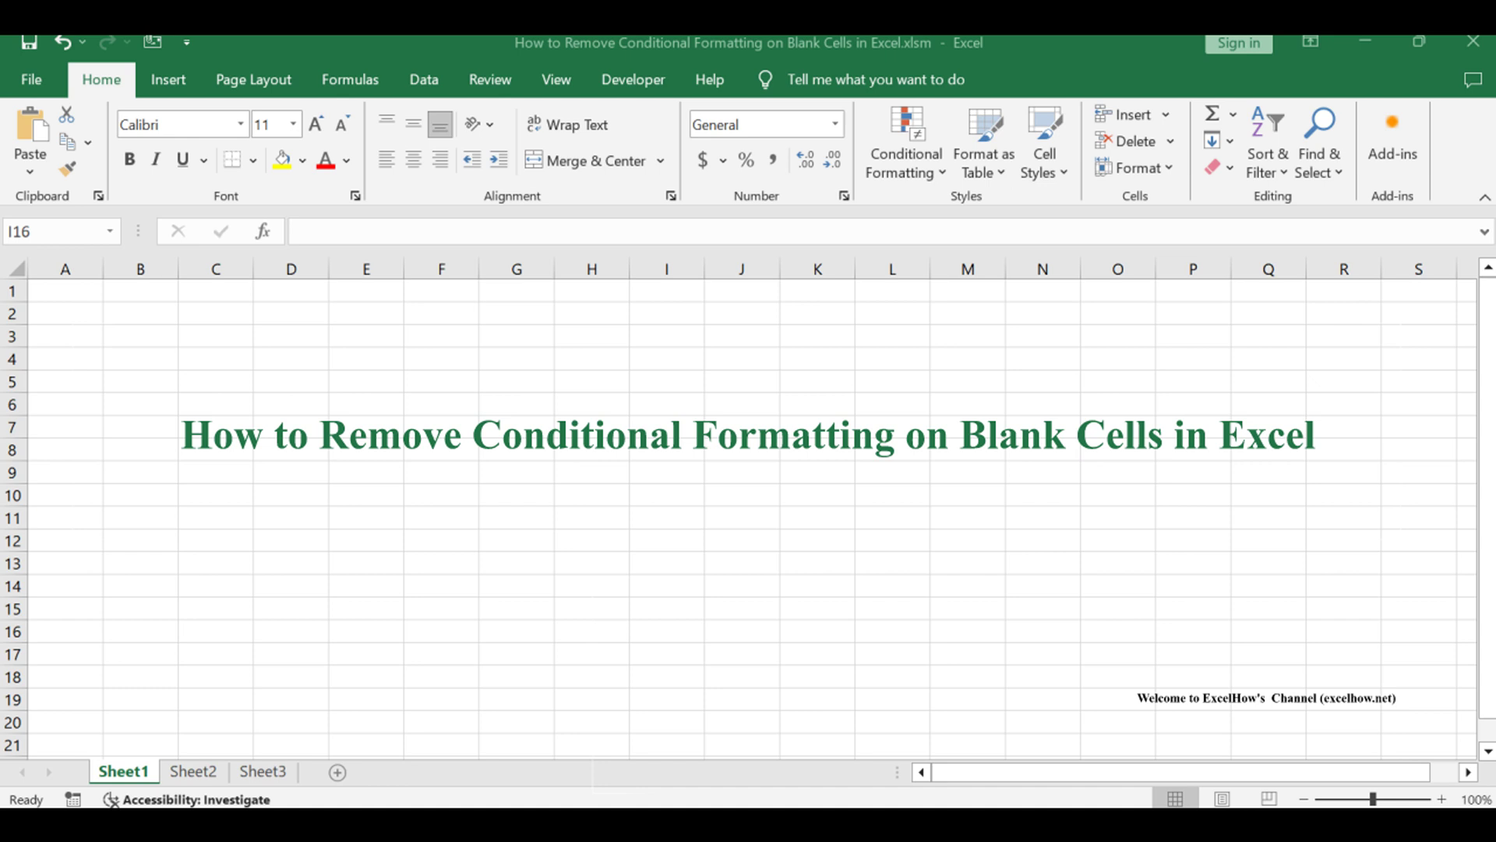
- Switch to Sheet2, with the red-highlighted word list and the method notes
key(ctrl+Page_Down)
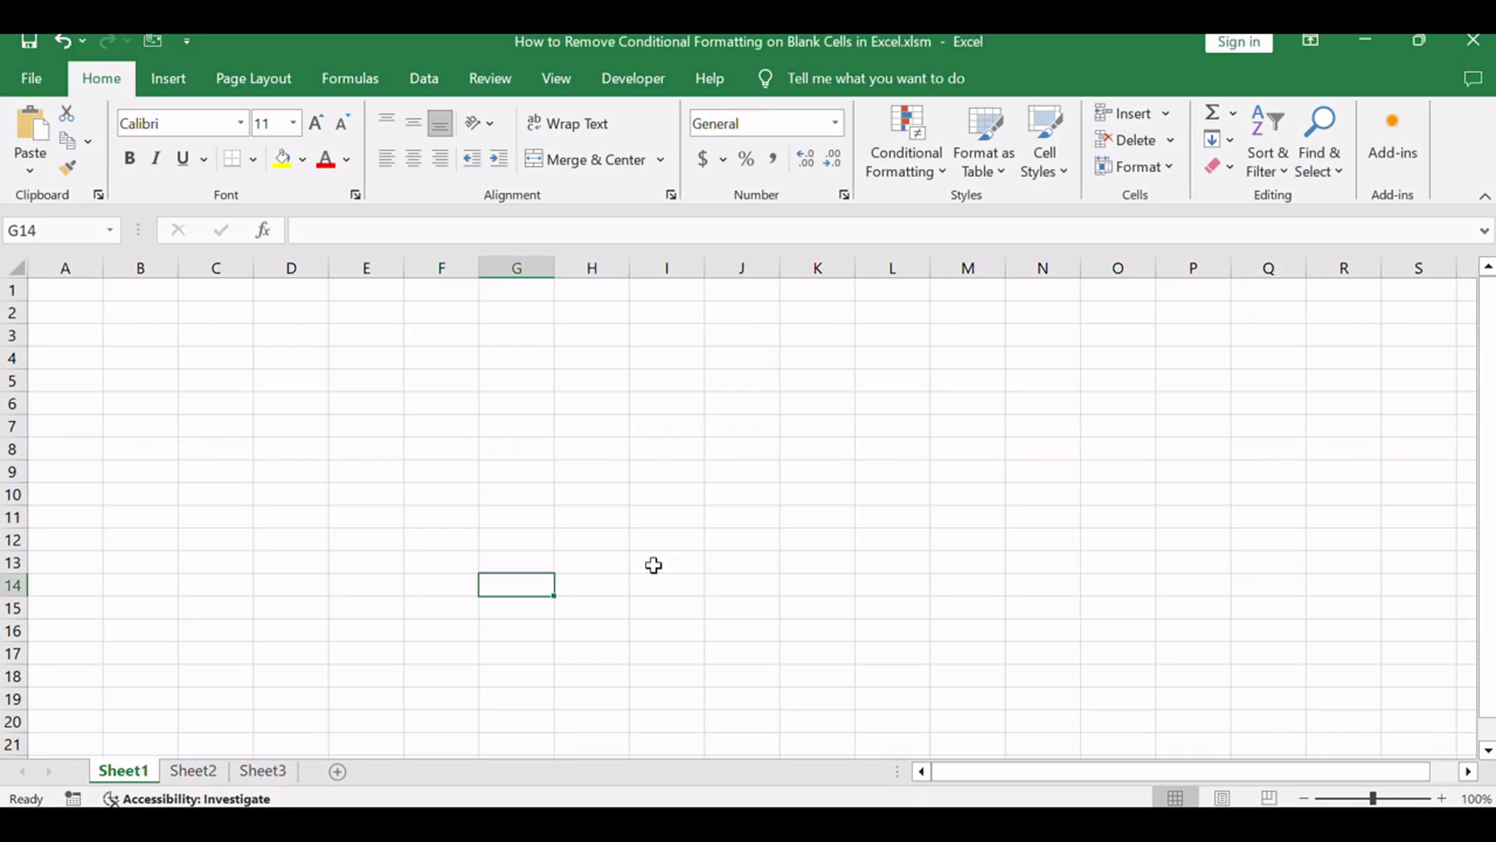
click(192, 770)
- Highlight the Method 1 heading in the instructions text box
click(1109, 523)
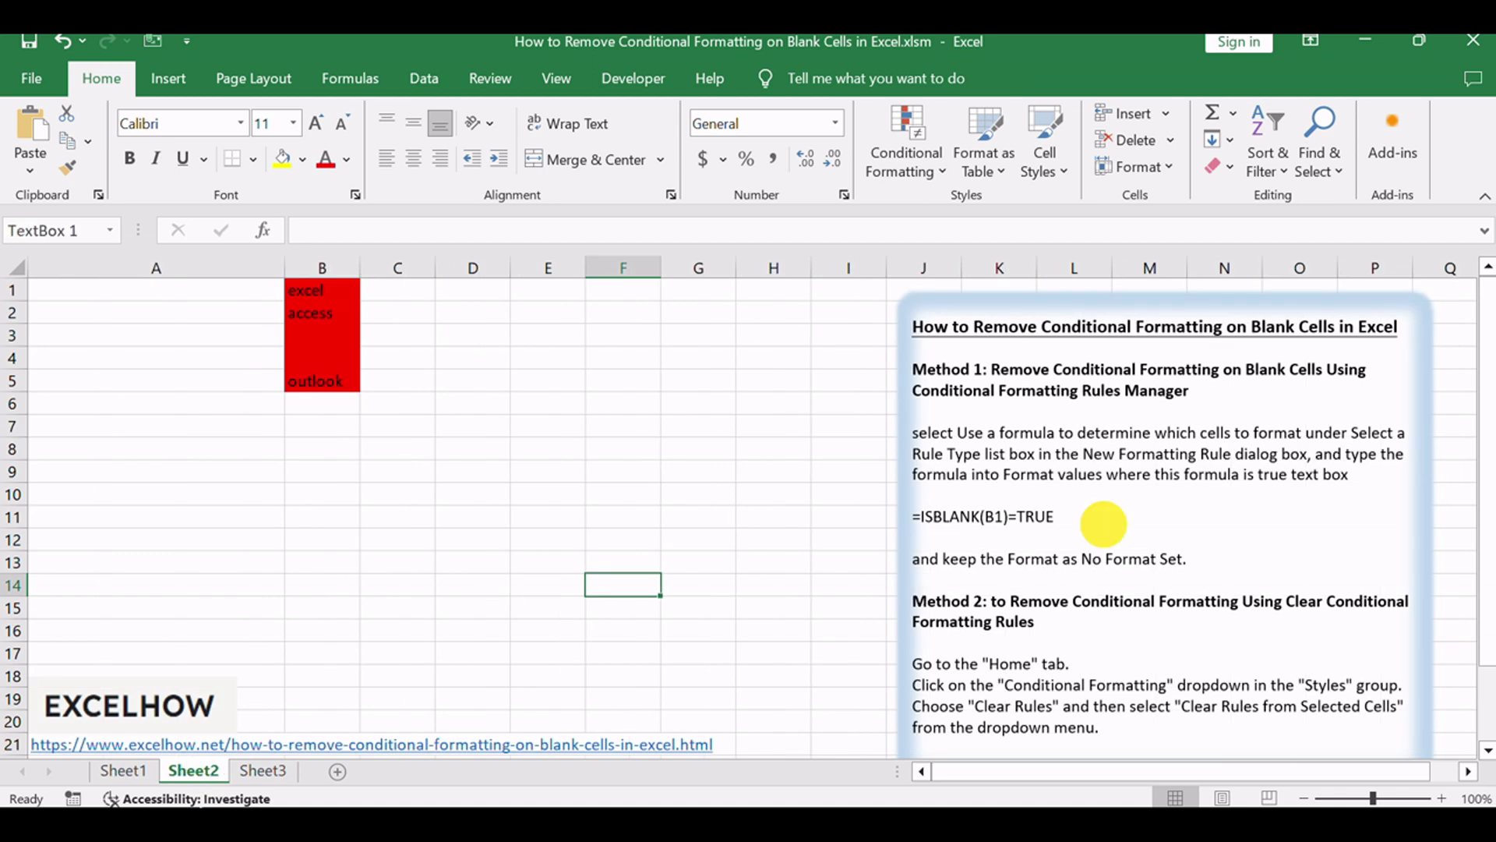
drag(914, 369, 1190, 391)
click(1188, 459)
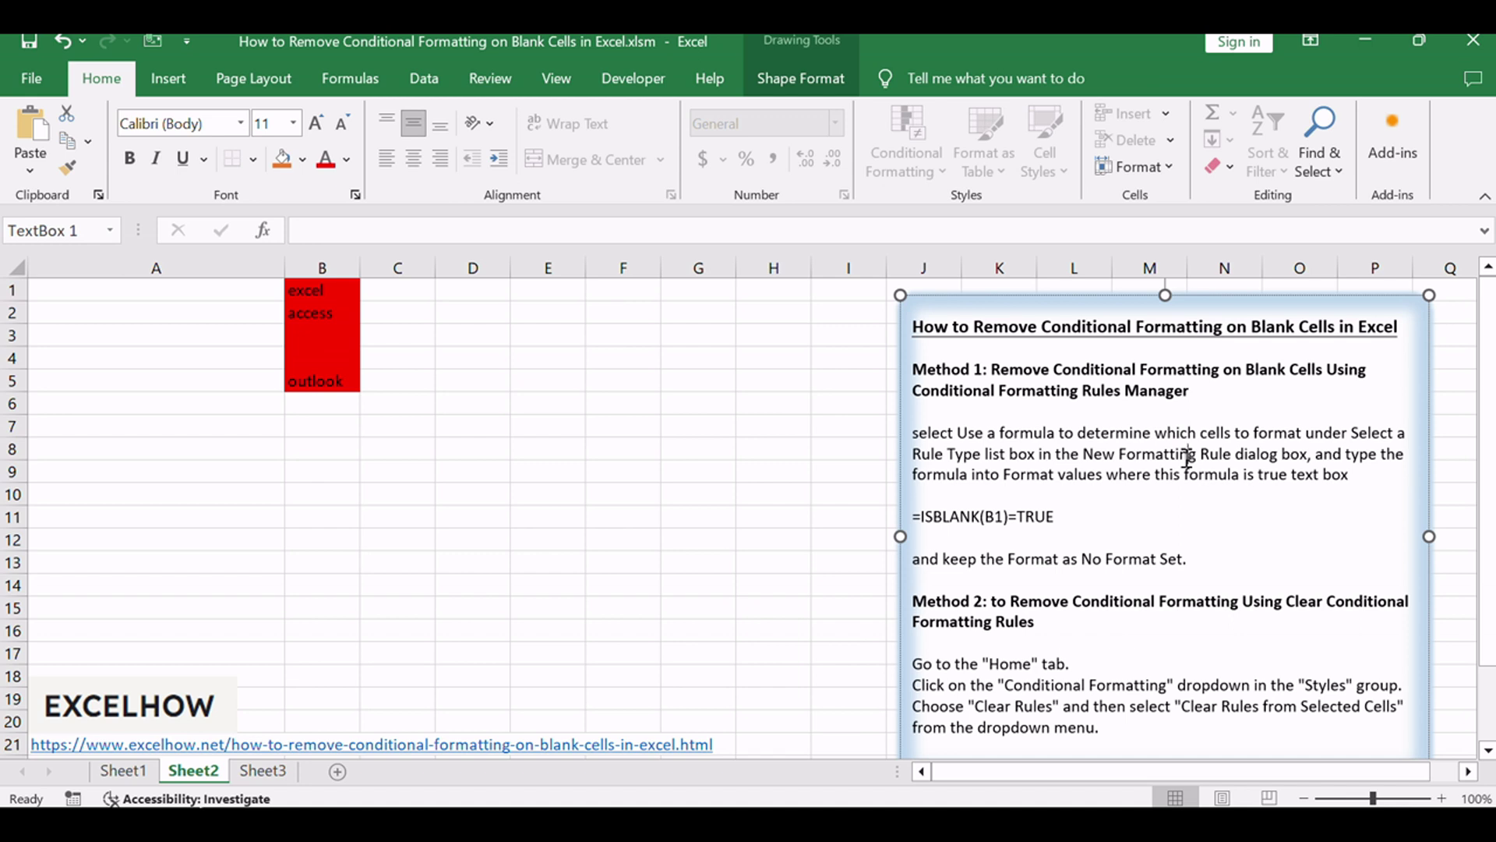
click(383, 432)
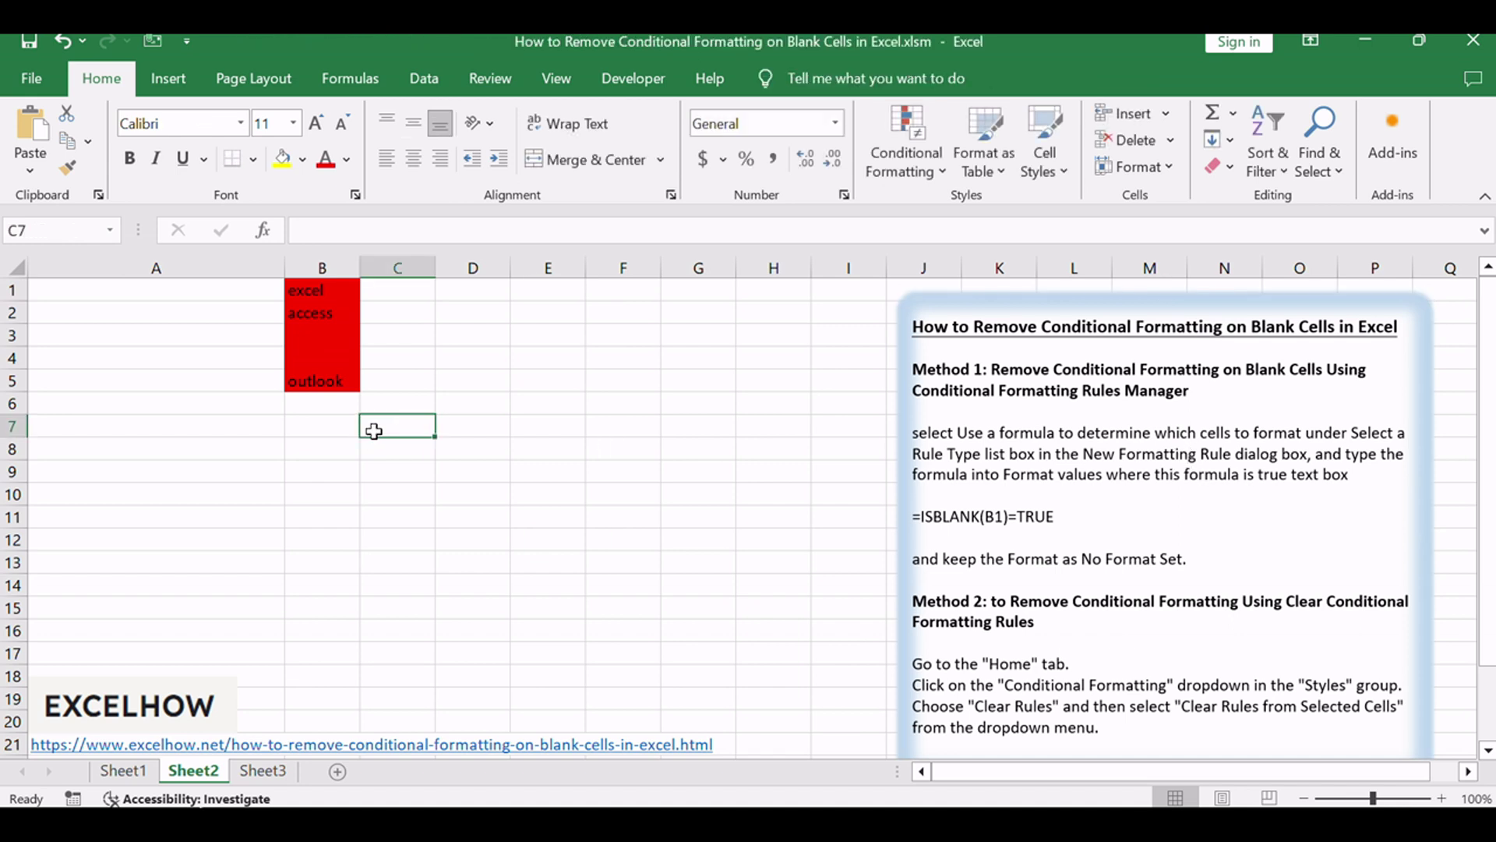
- Select the range B1:B5, including the blank cells B3 and B4
drag(308, 289, 321, 380)
click(319, 294)
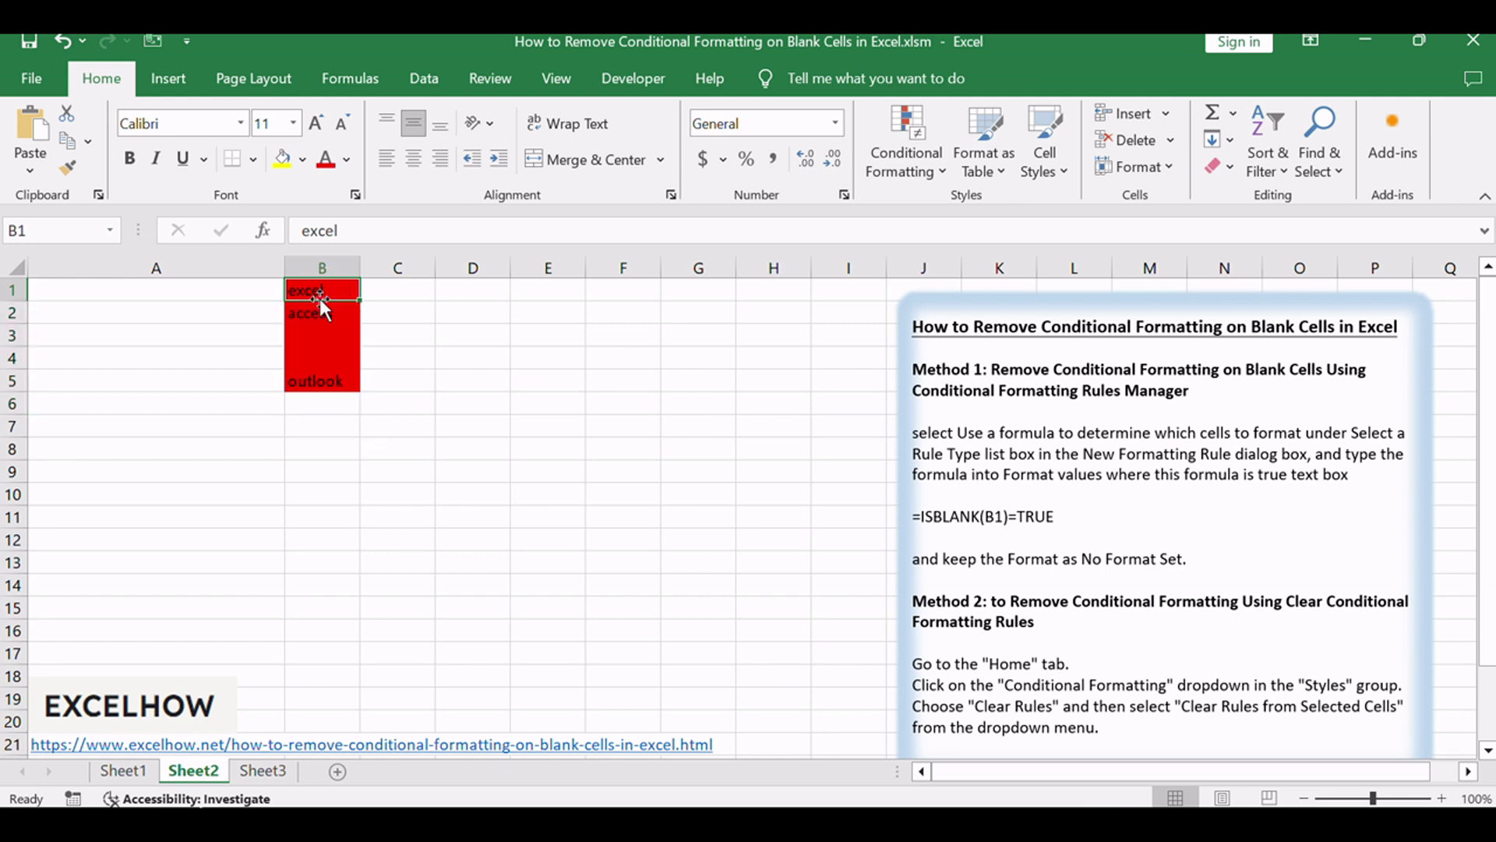
click(320, 376)
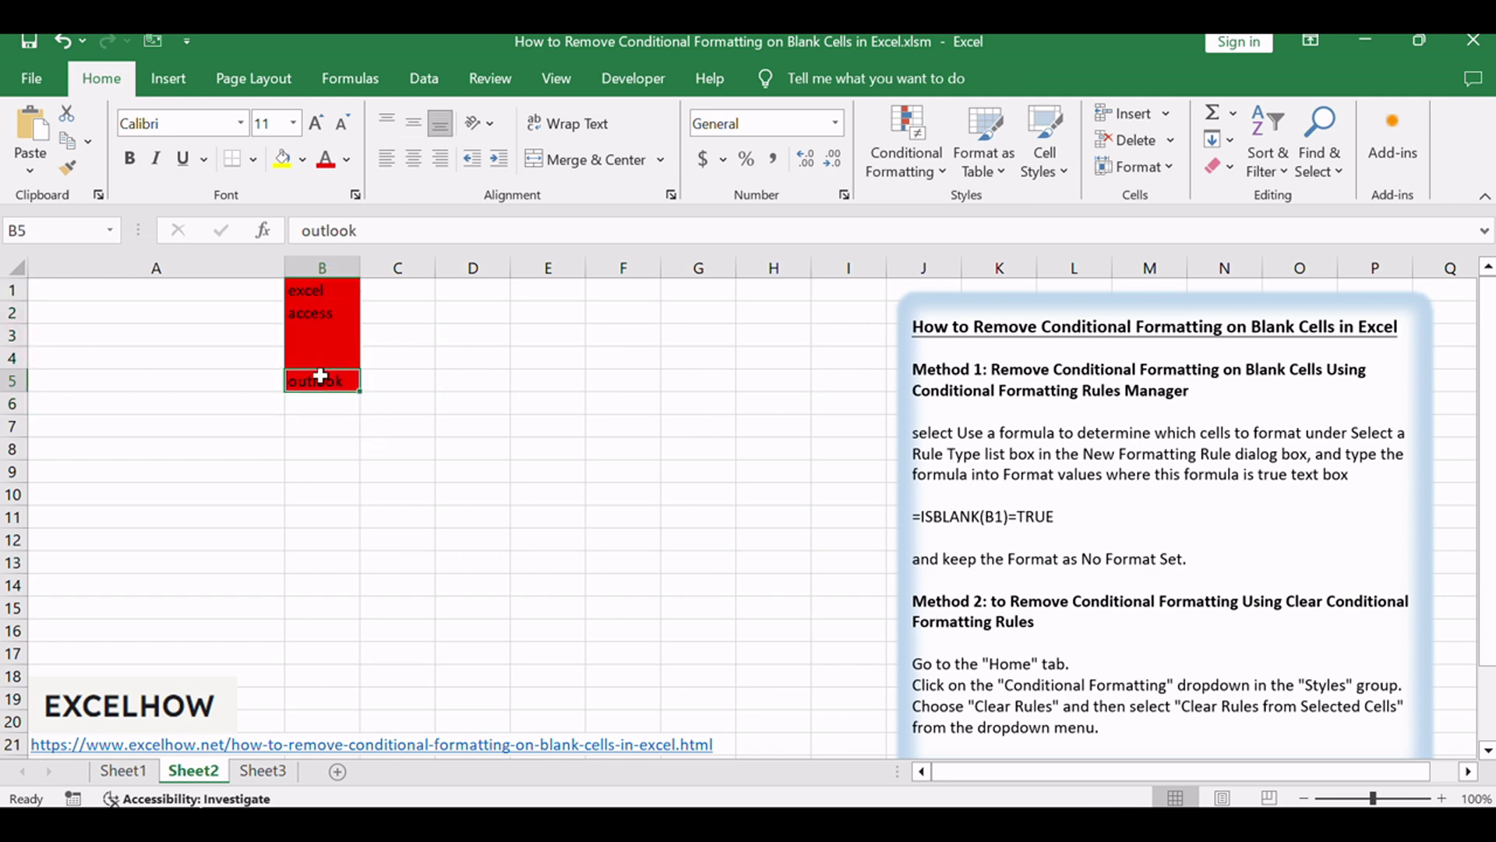
drag(323, 335, 338, 362)
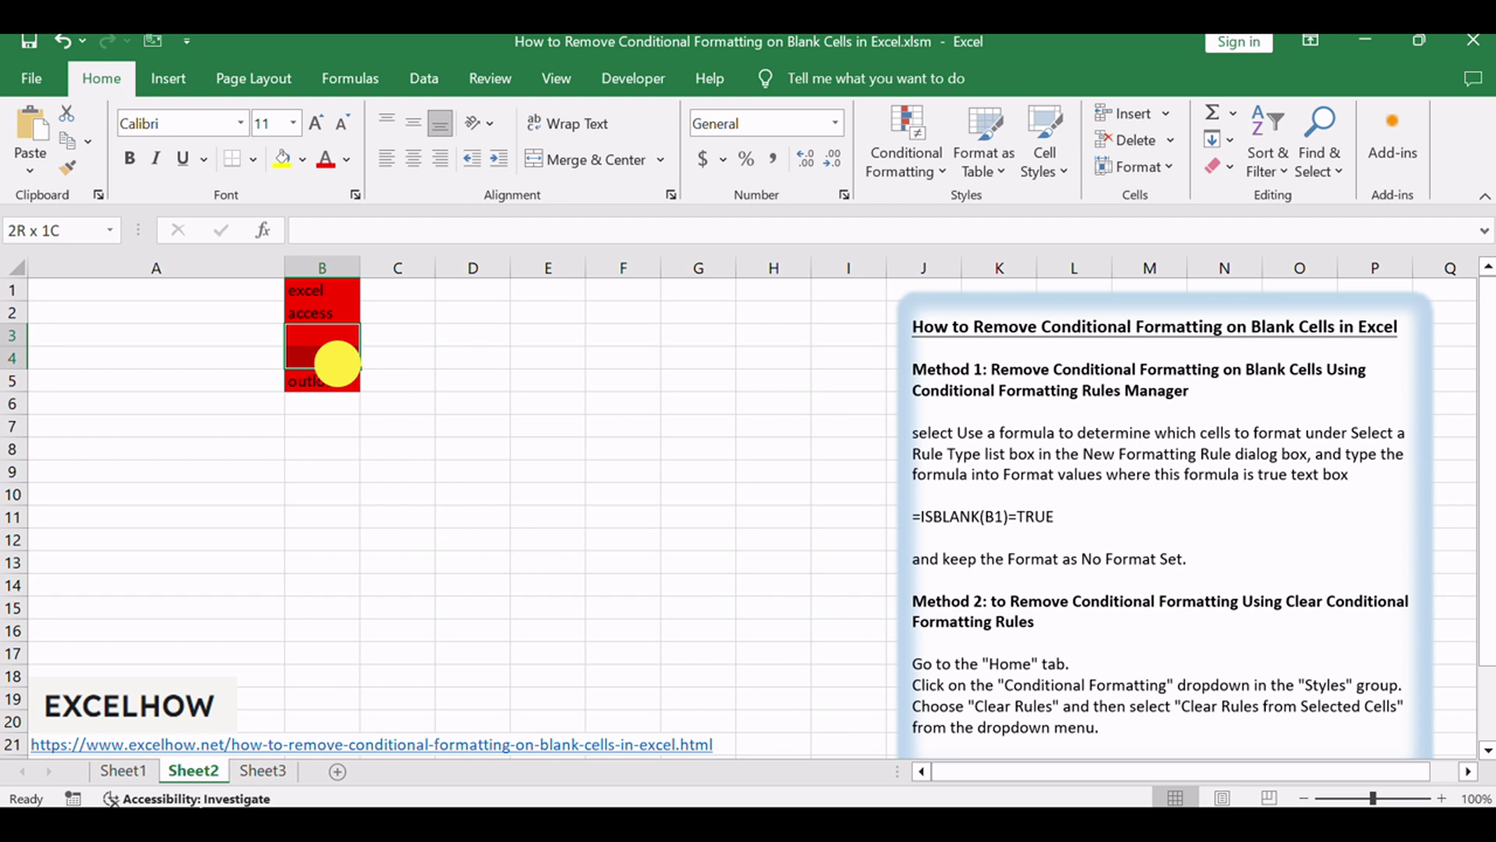
click(403, 290)
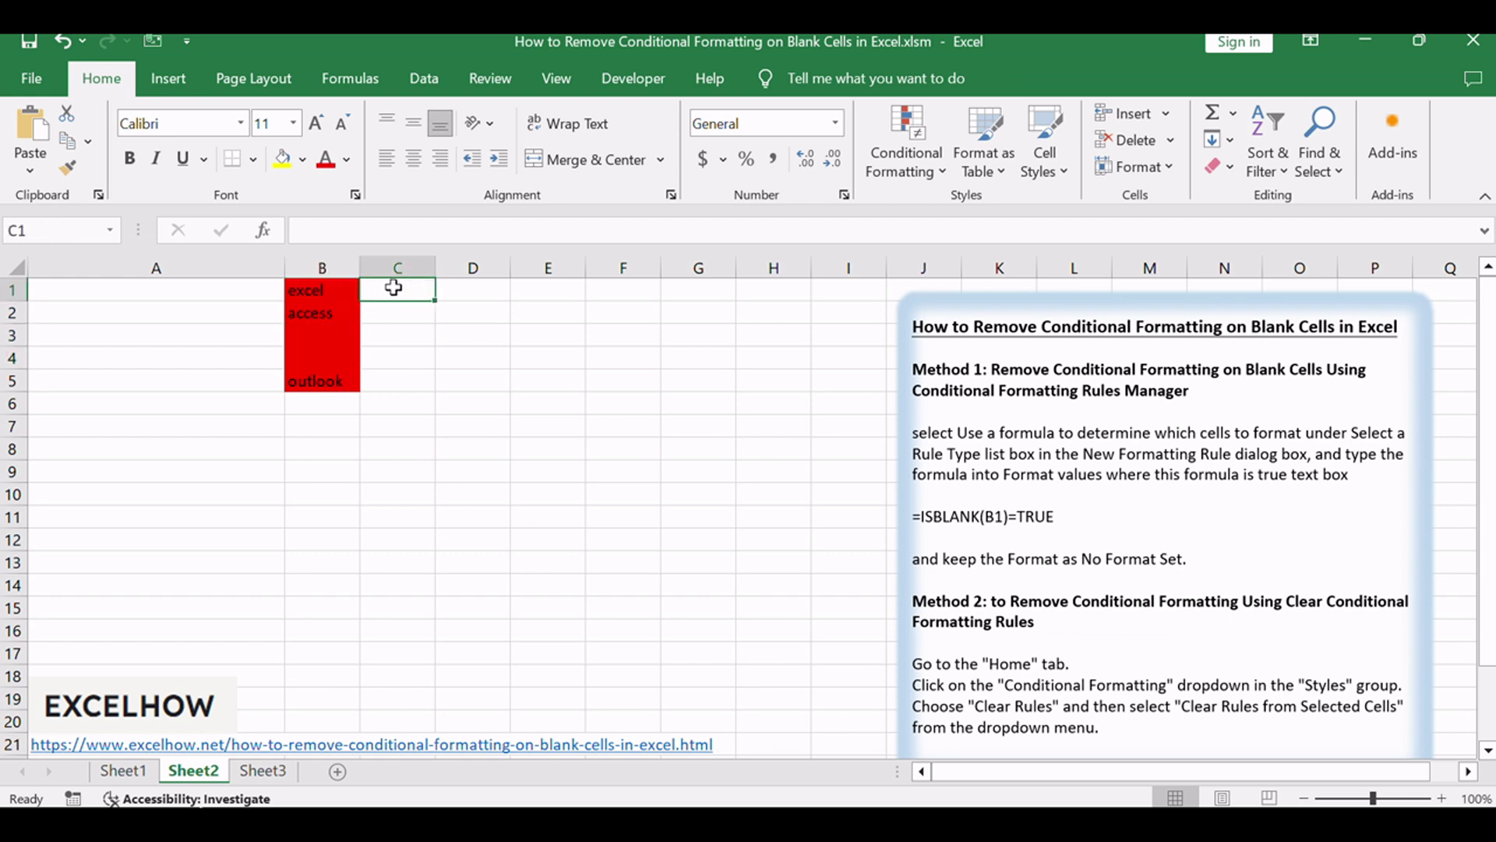
drag(322, 335, 333, 363)
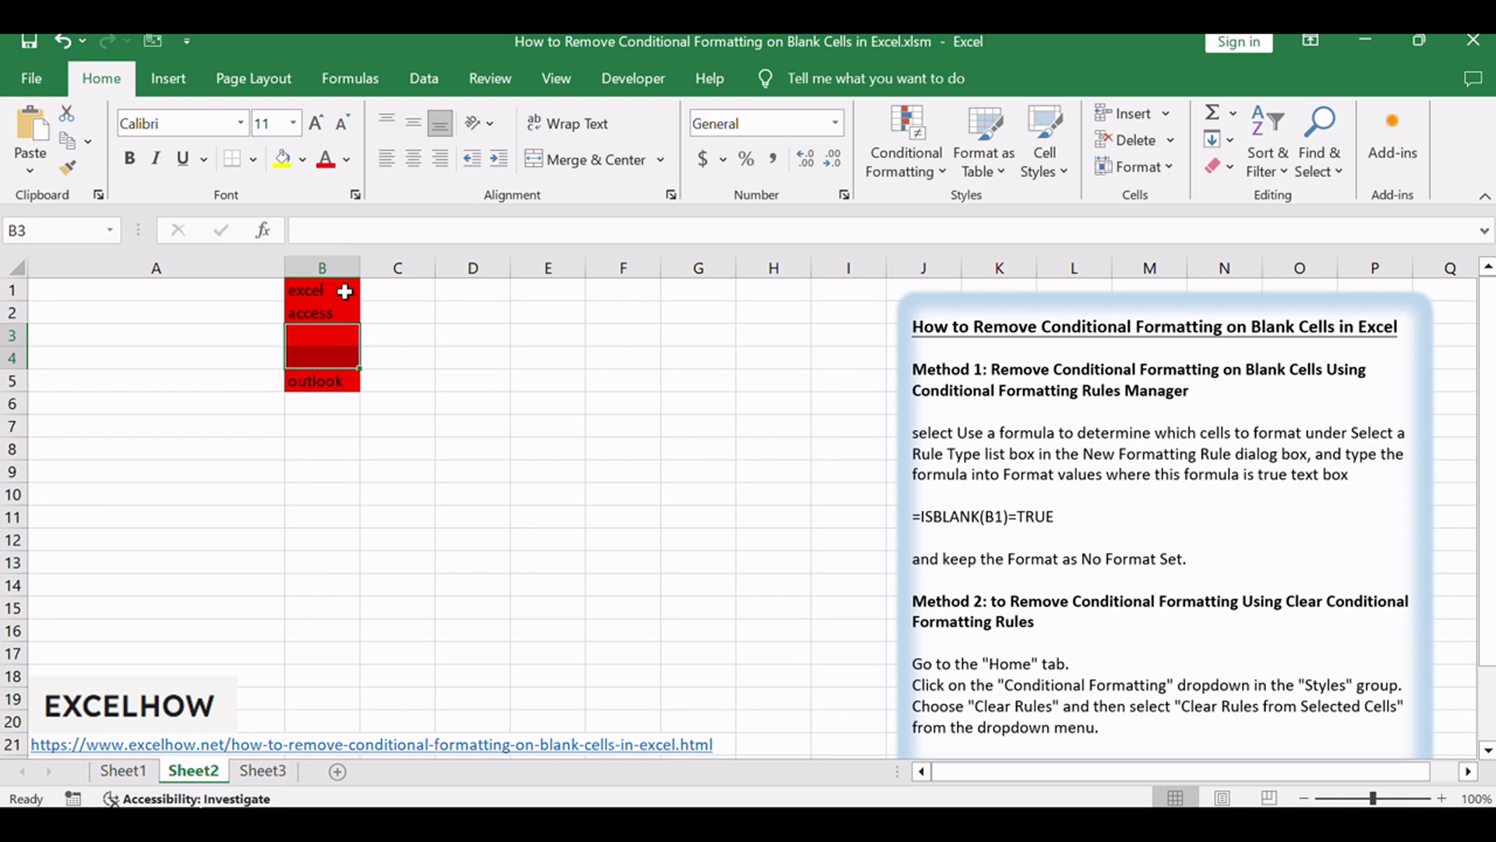
click(532, 361)
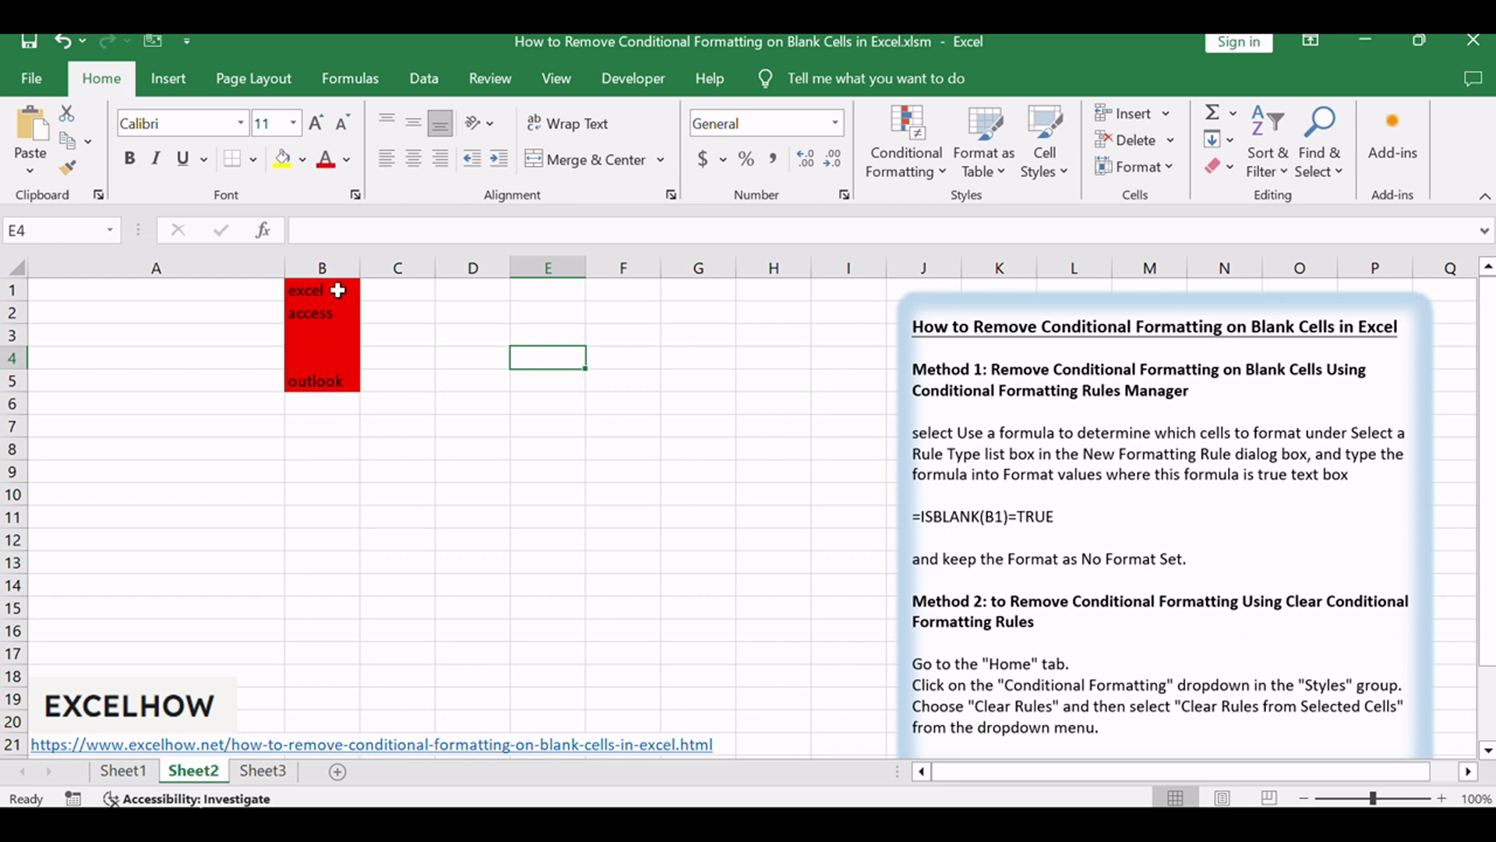
drag(334, 292, 322, 381)
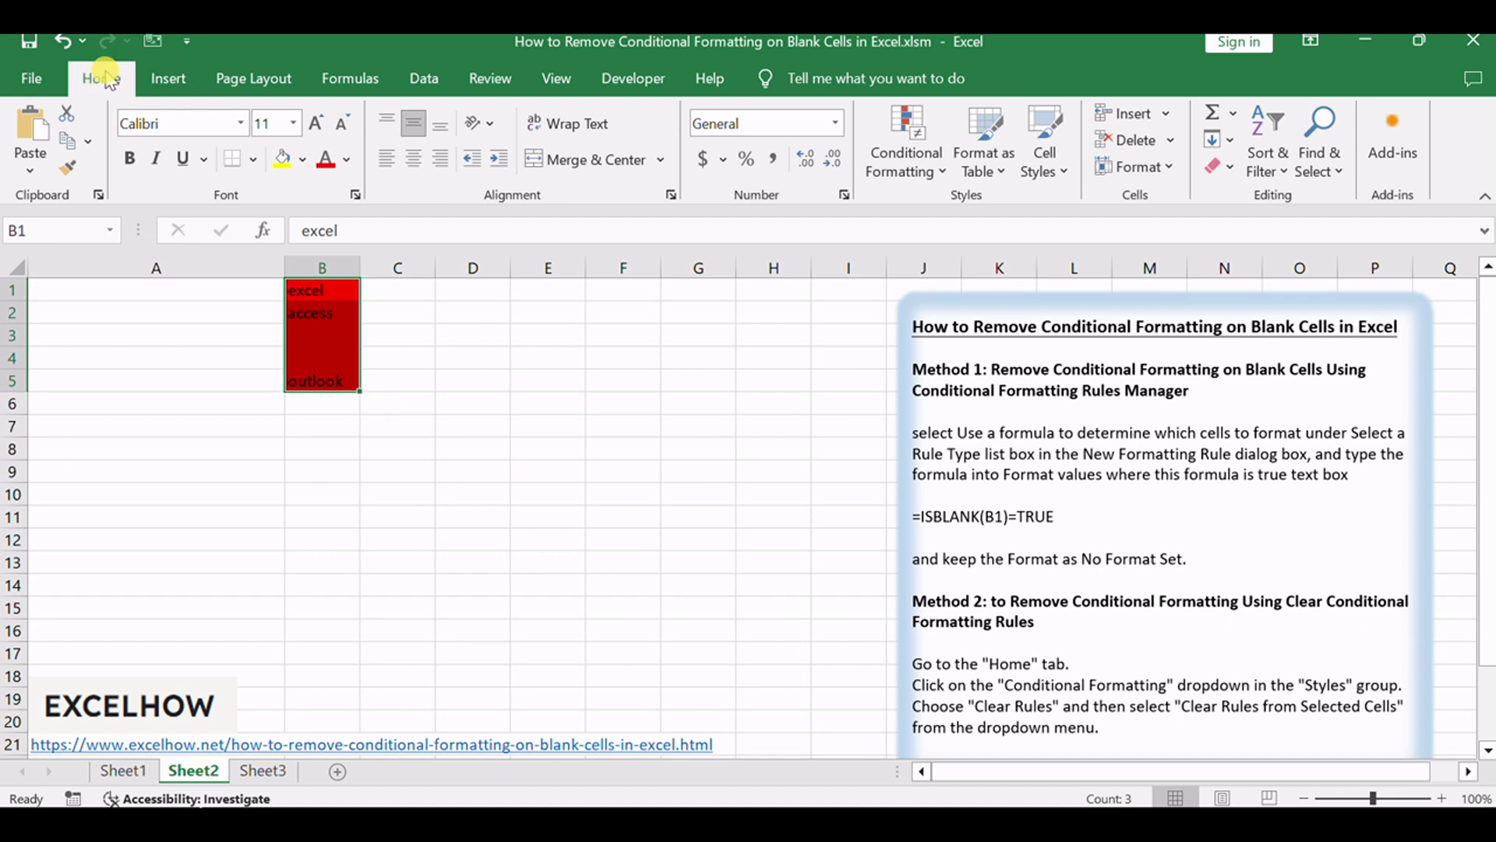
- Start a new conditional formatting rule for B1:B5
click(946, 177)
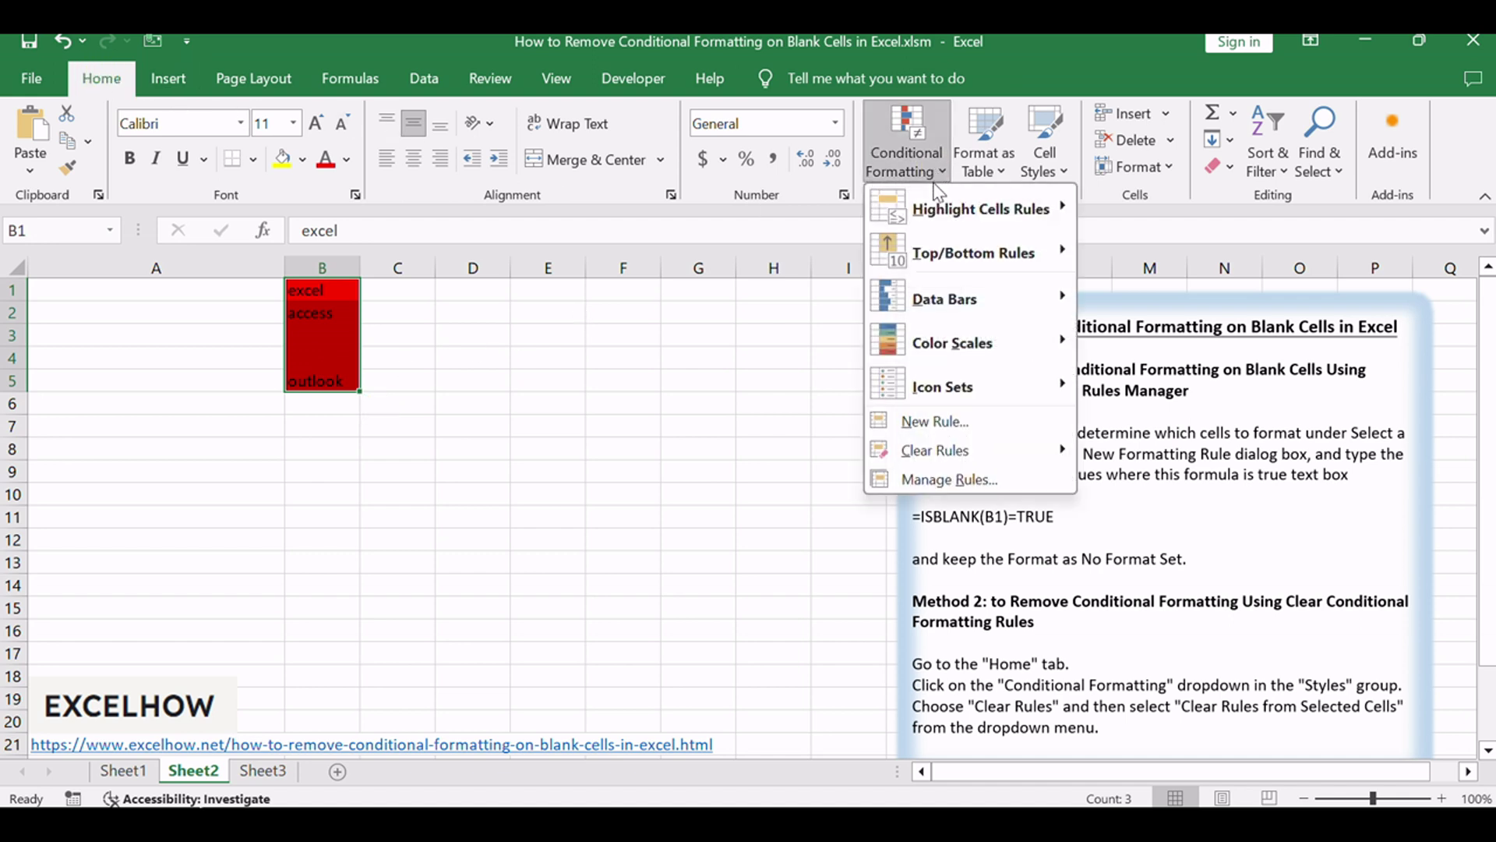
mouse_move(980, 208)
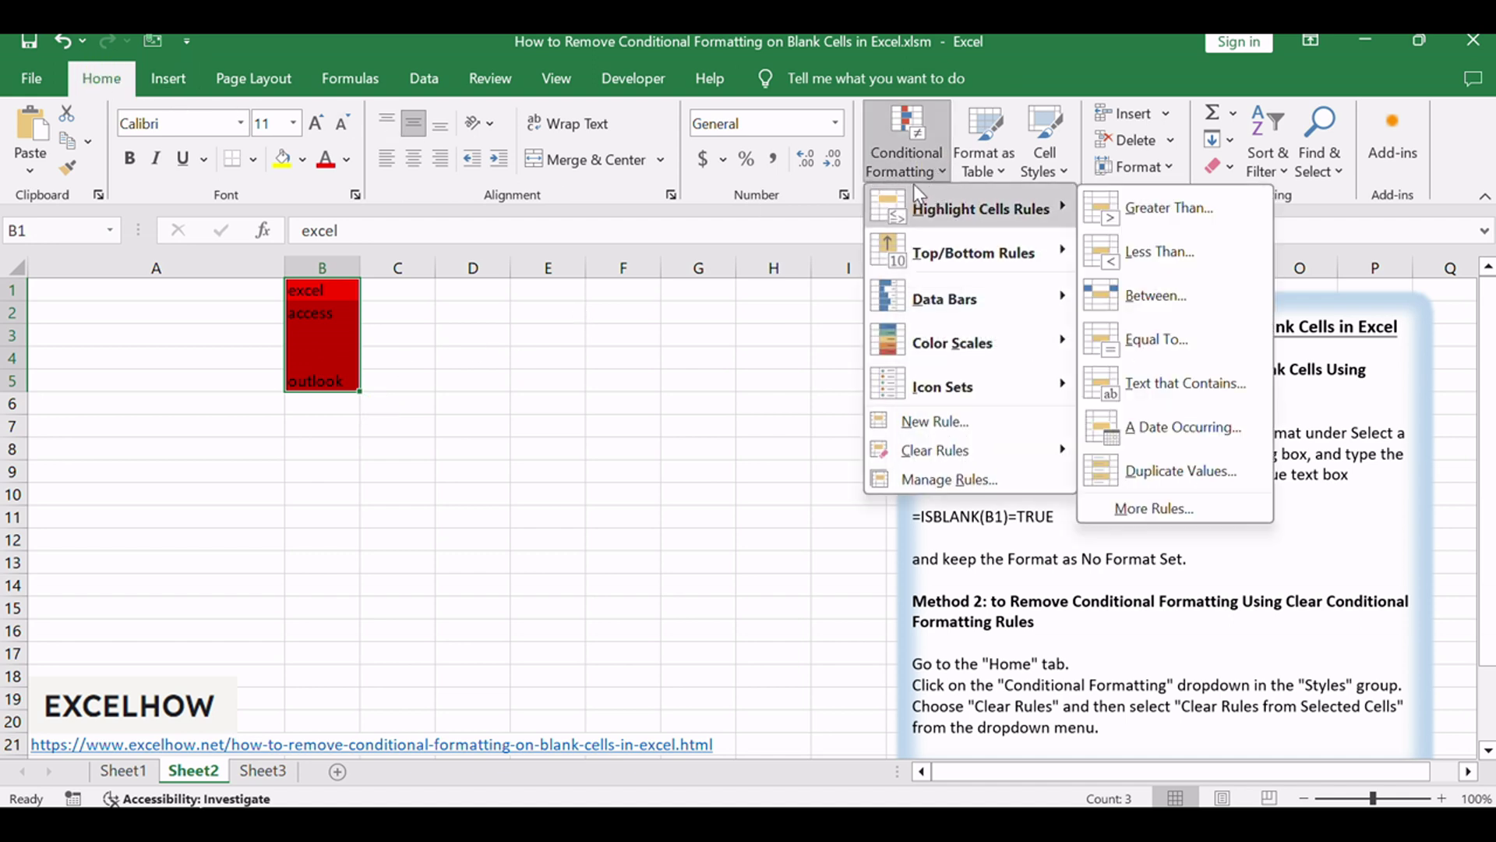
click(936, 421)
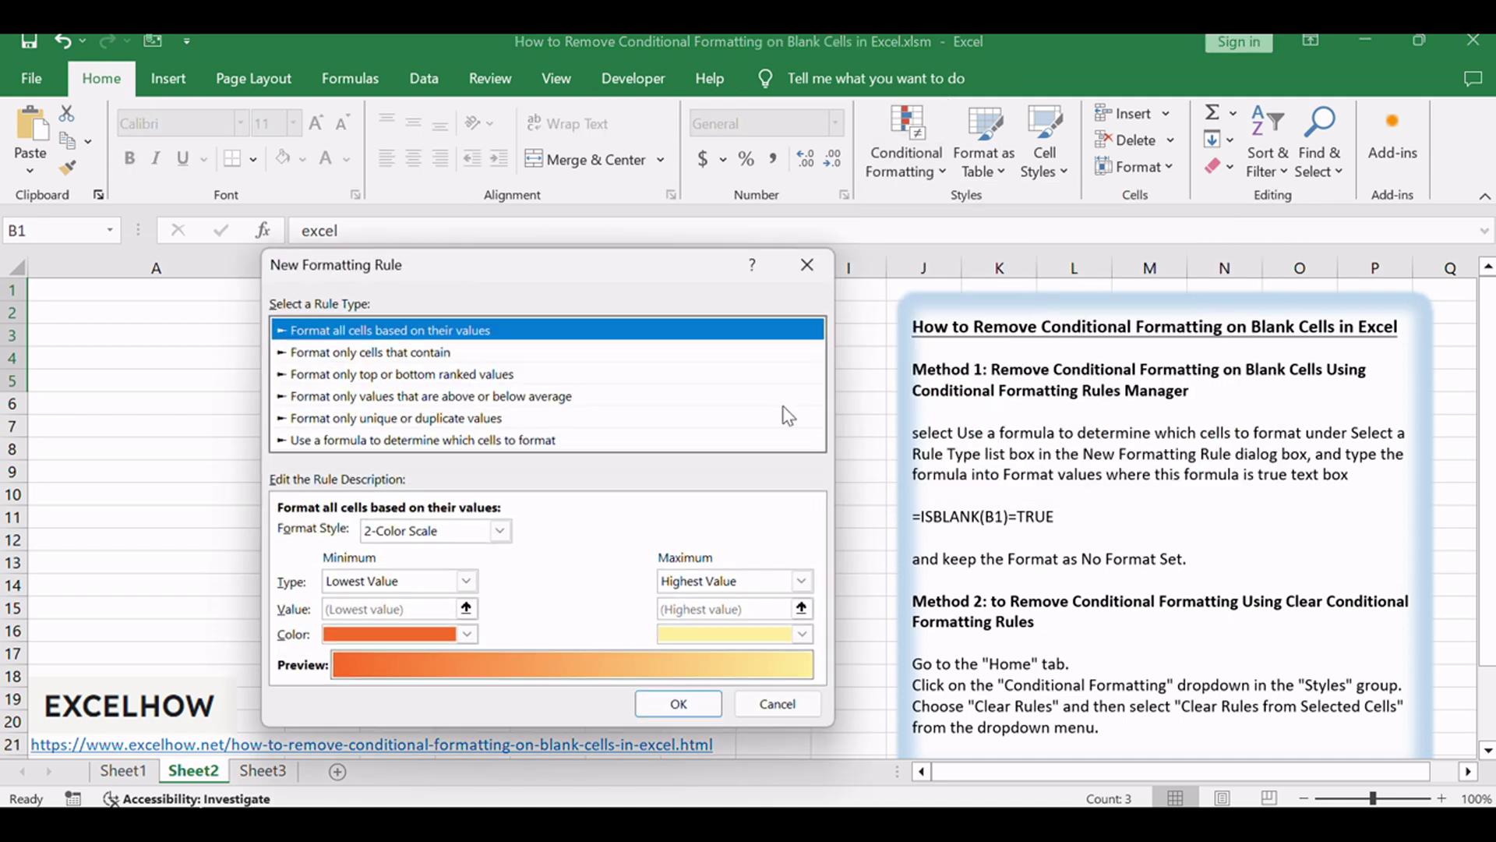
mouse_move(413, 266)
mouse_down()
mouse_move(483, 183)
mouse_move(562, 154)
mouse_up()
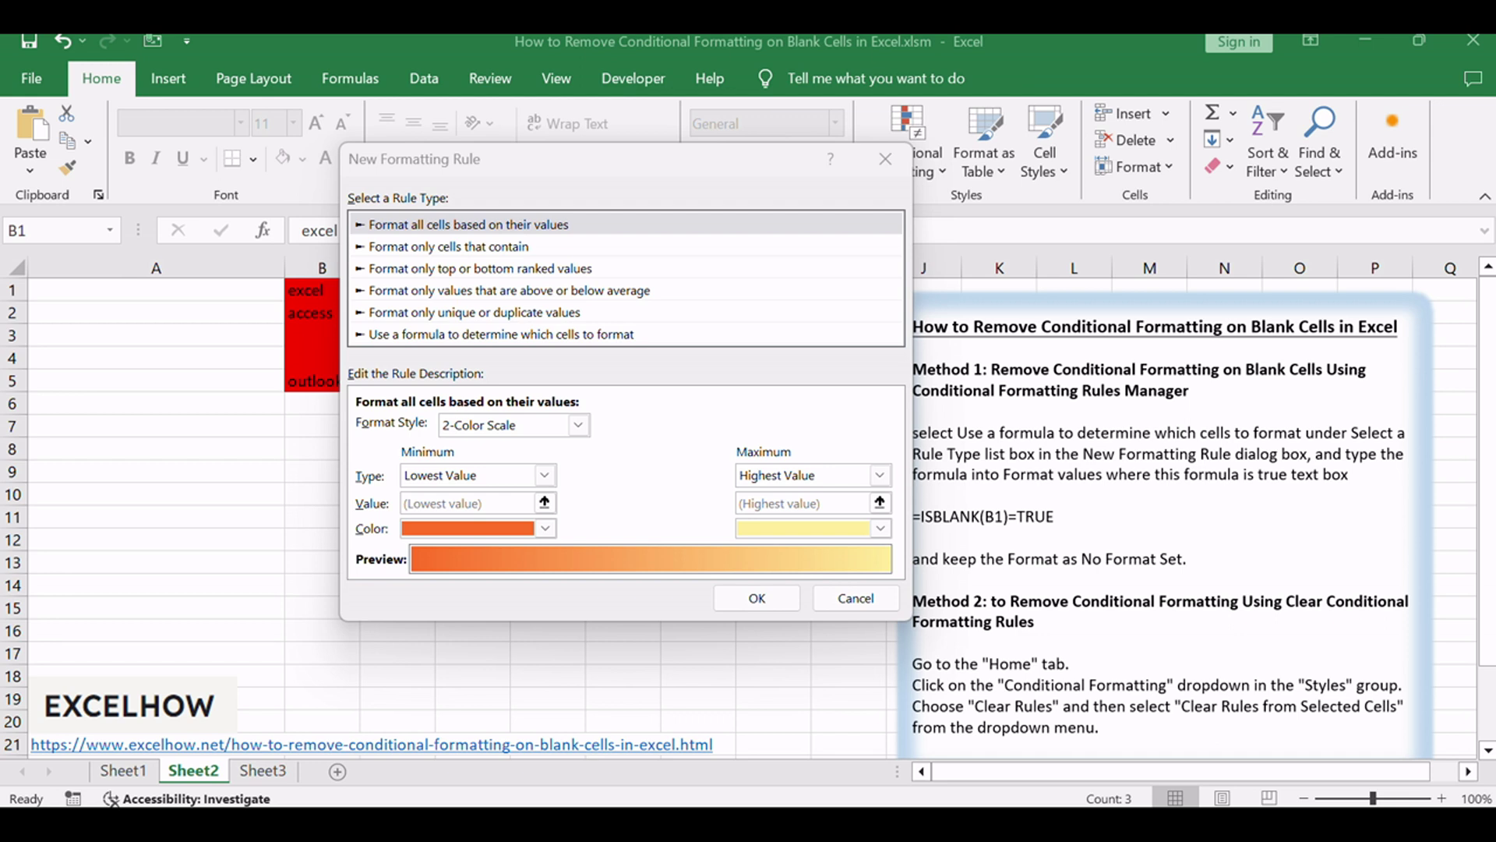
click(480, 161)
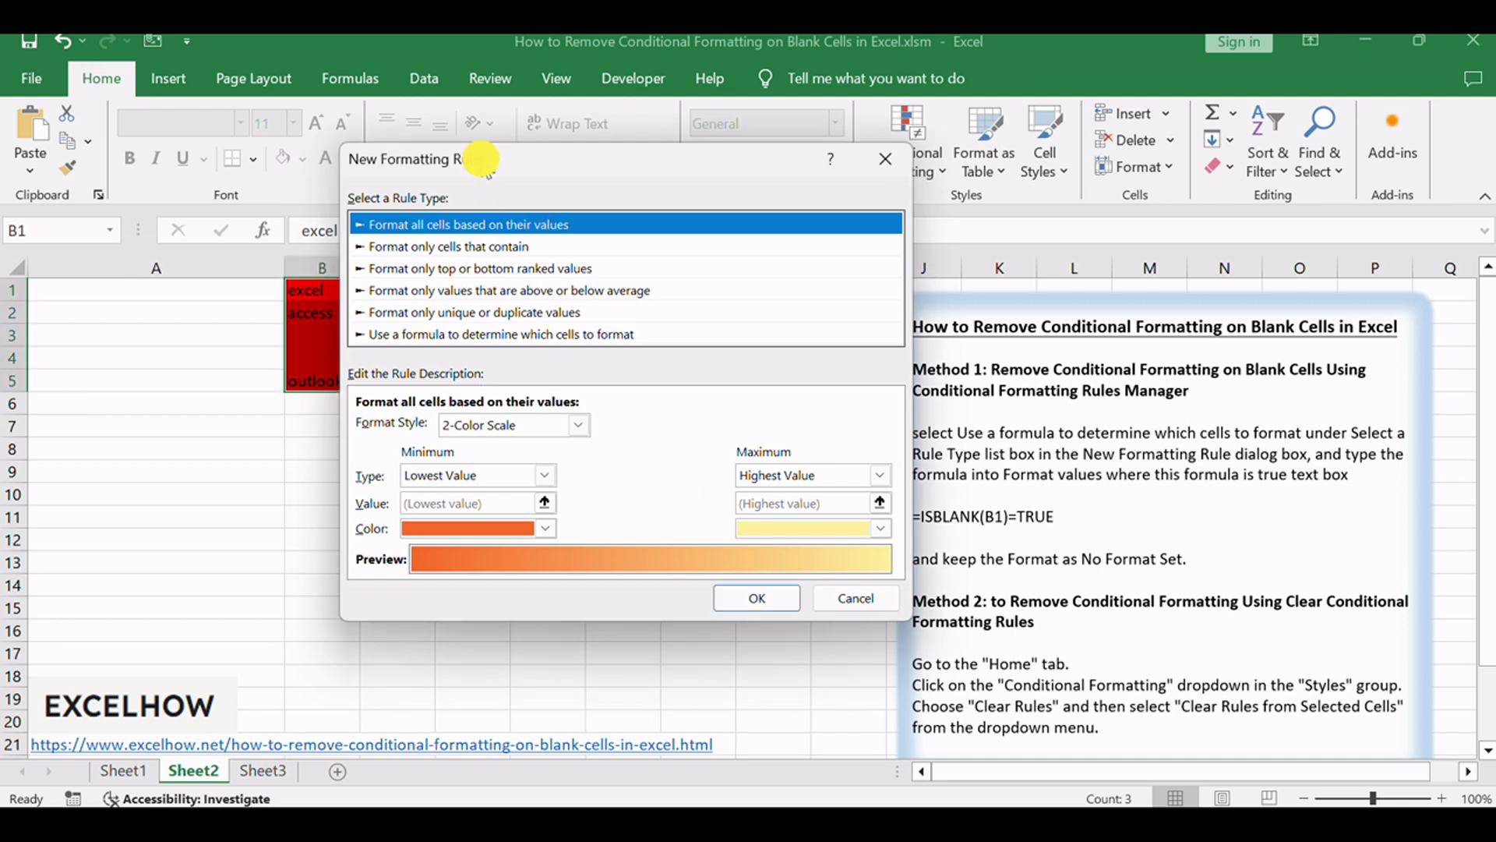
- Create a formula rule =ISBLANK(B1)=TRUE with No Format Set
click(395, 338)
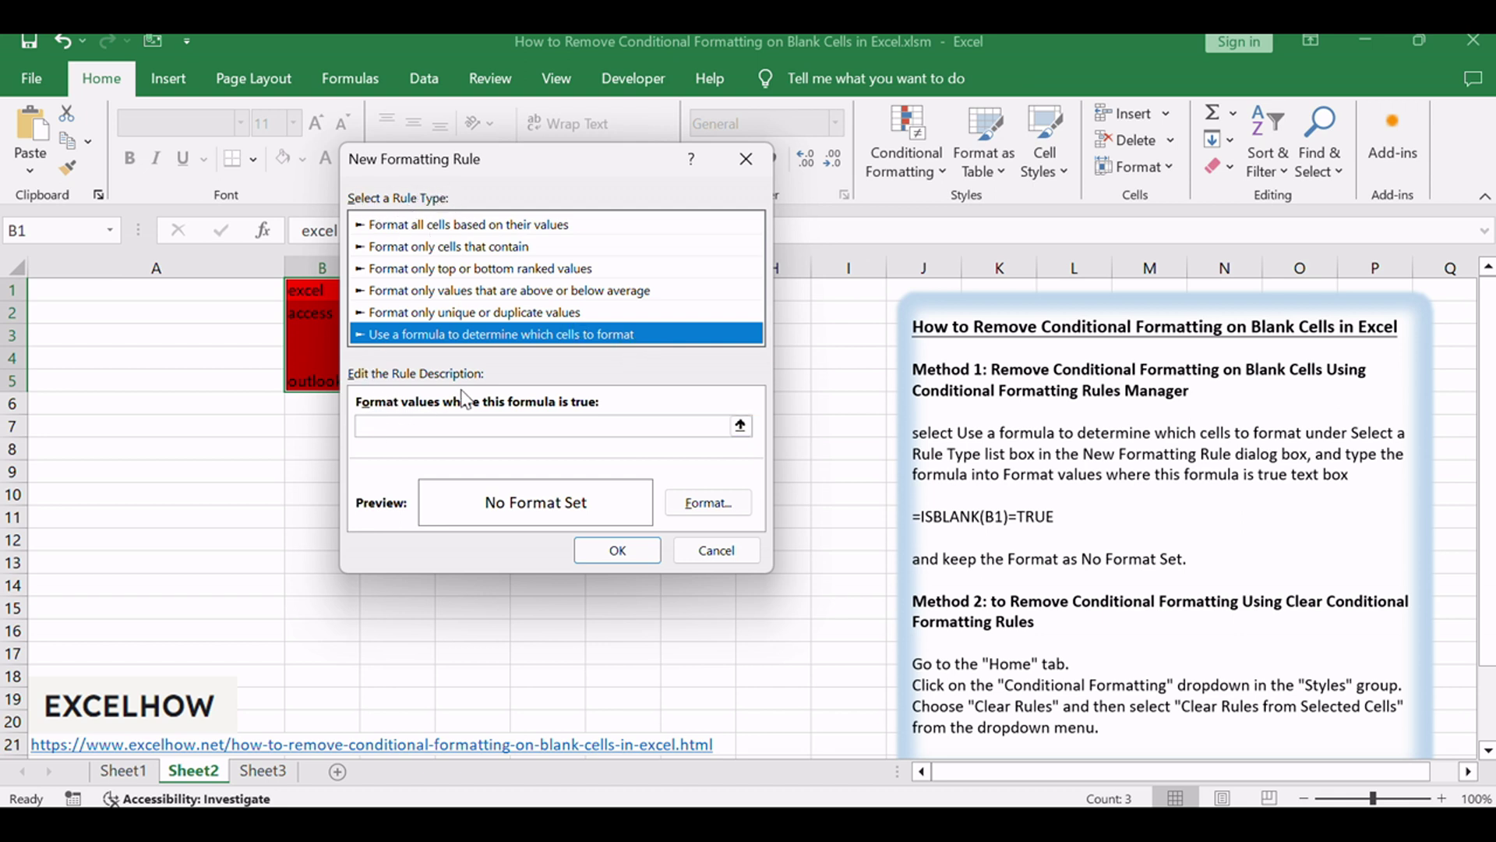
click(547, 427)
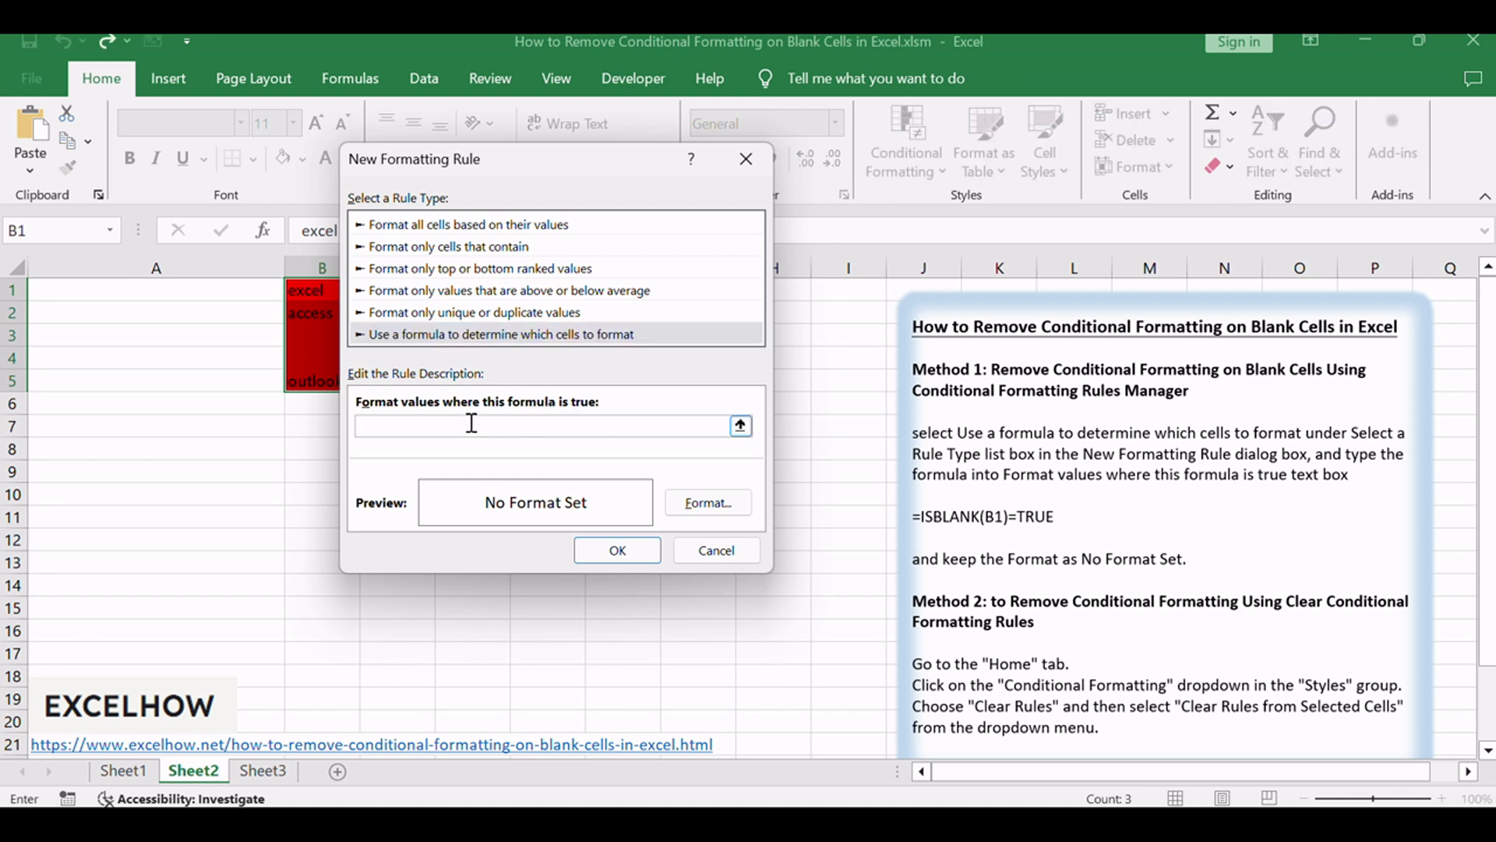
text(=ISBLANK(B1)=TRUE)
drag(485, 428, 374, 427)
click(515, 429)
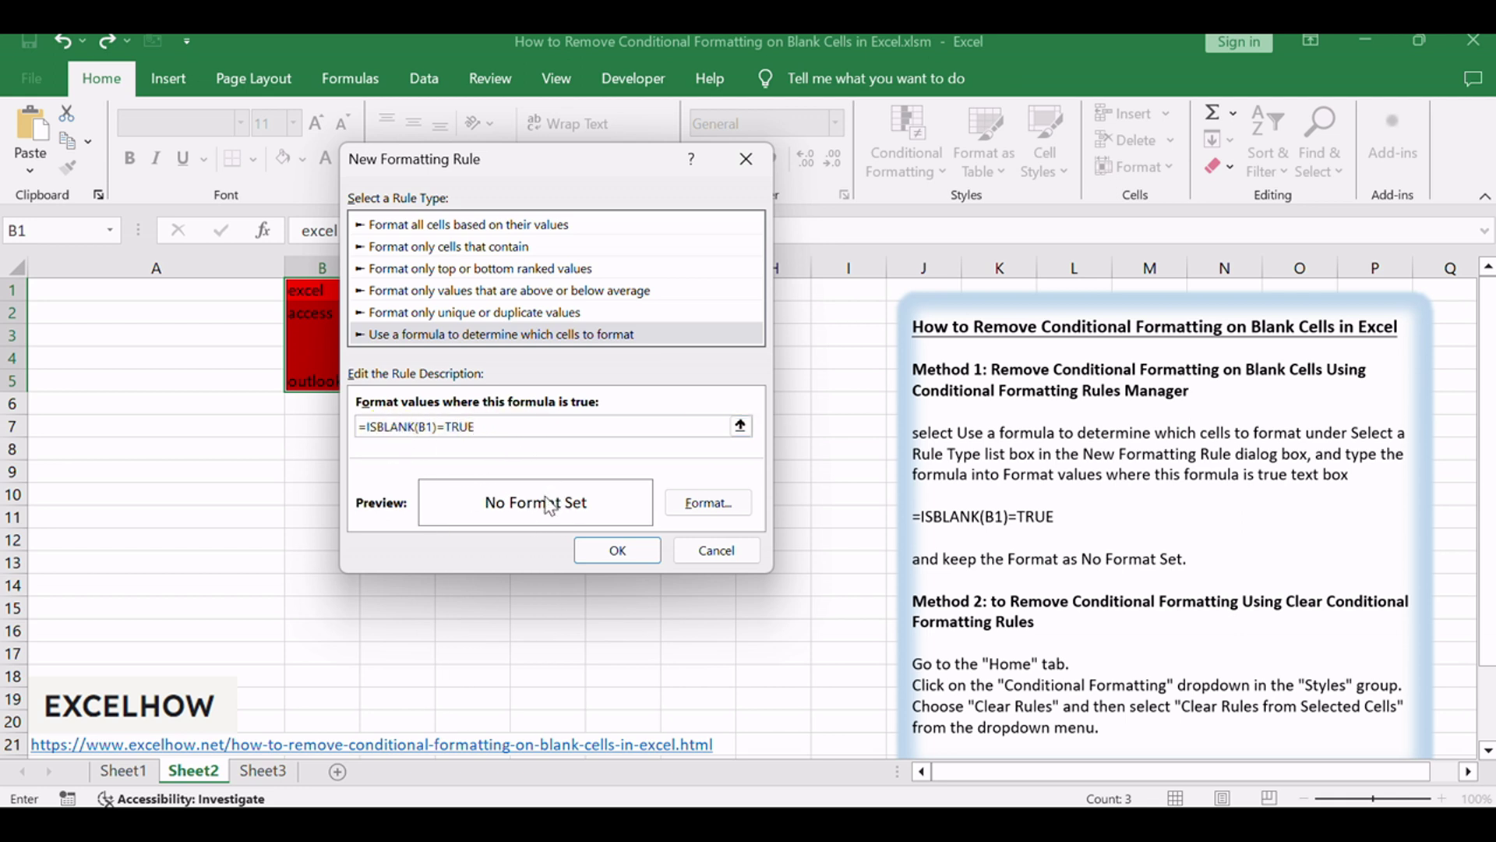
key(Return)
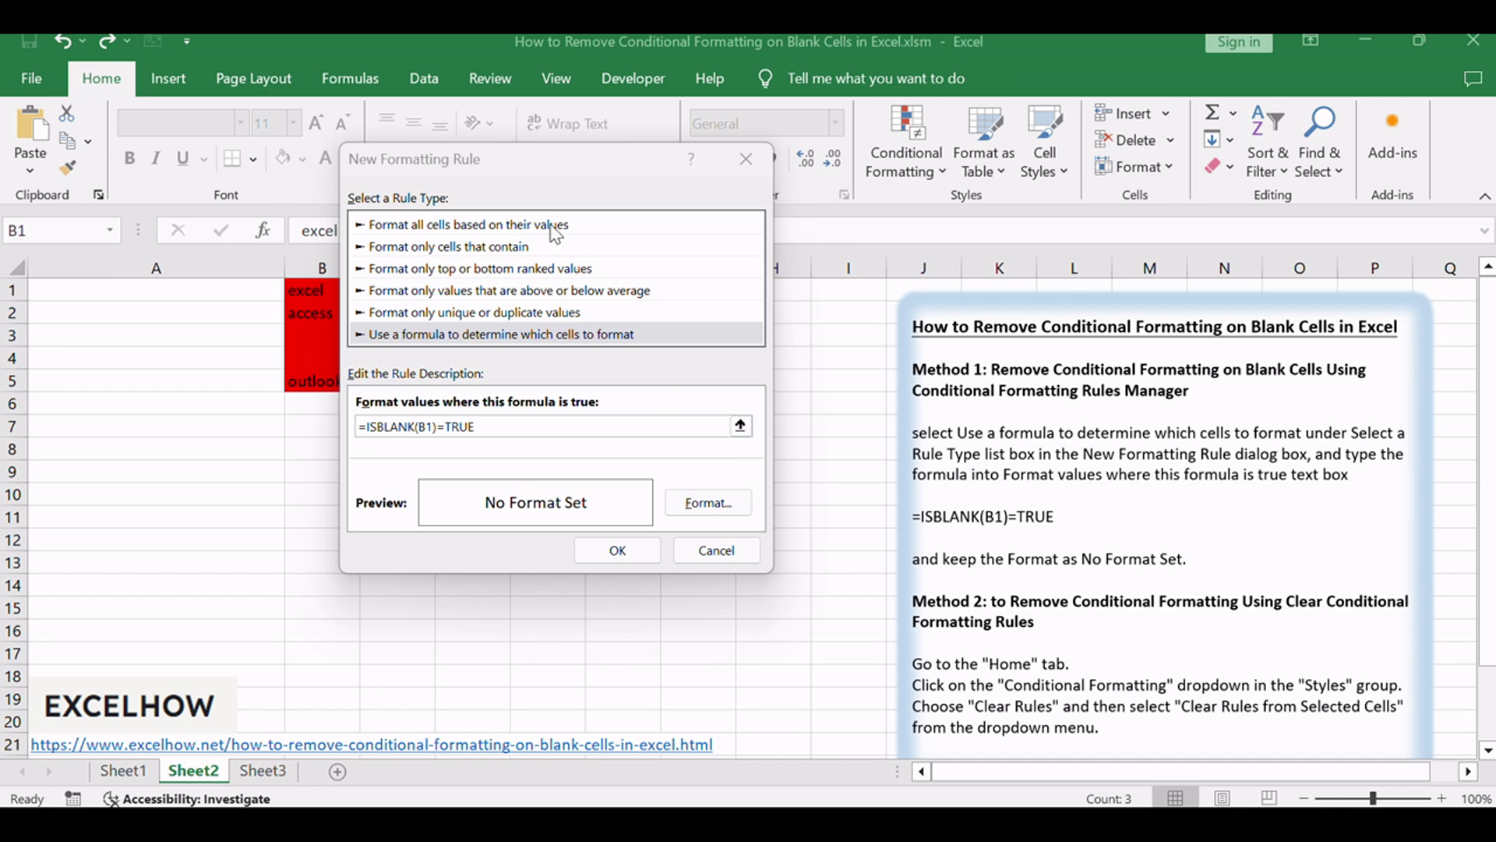
click(617, 550)
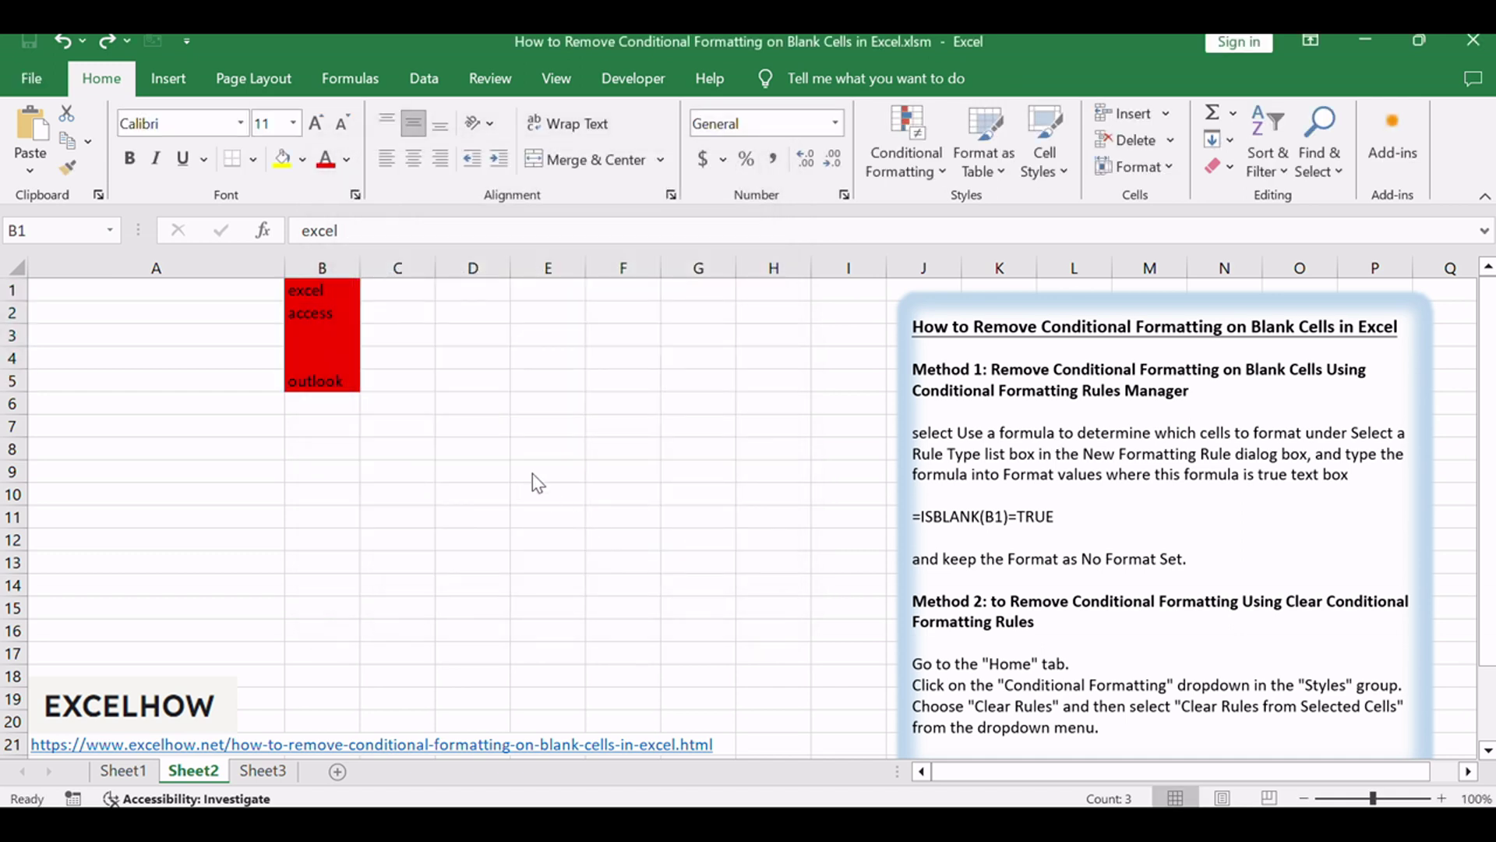
- In Manage Rules, enable Stop If True on the ISBLANK rule so B3 and B4 lose red
click(926, 172)
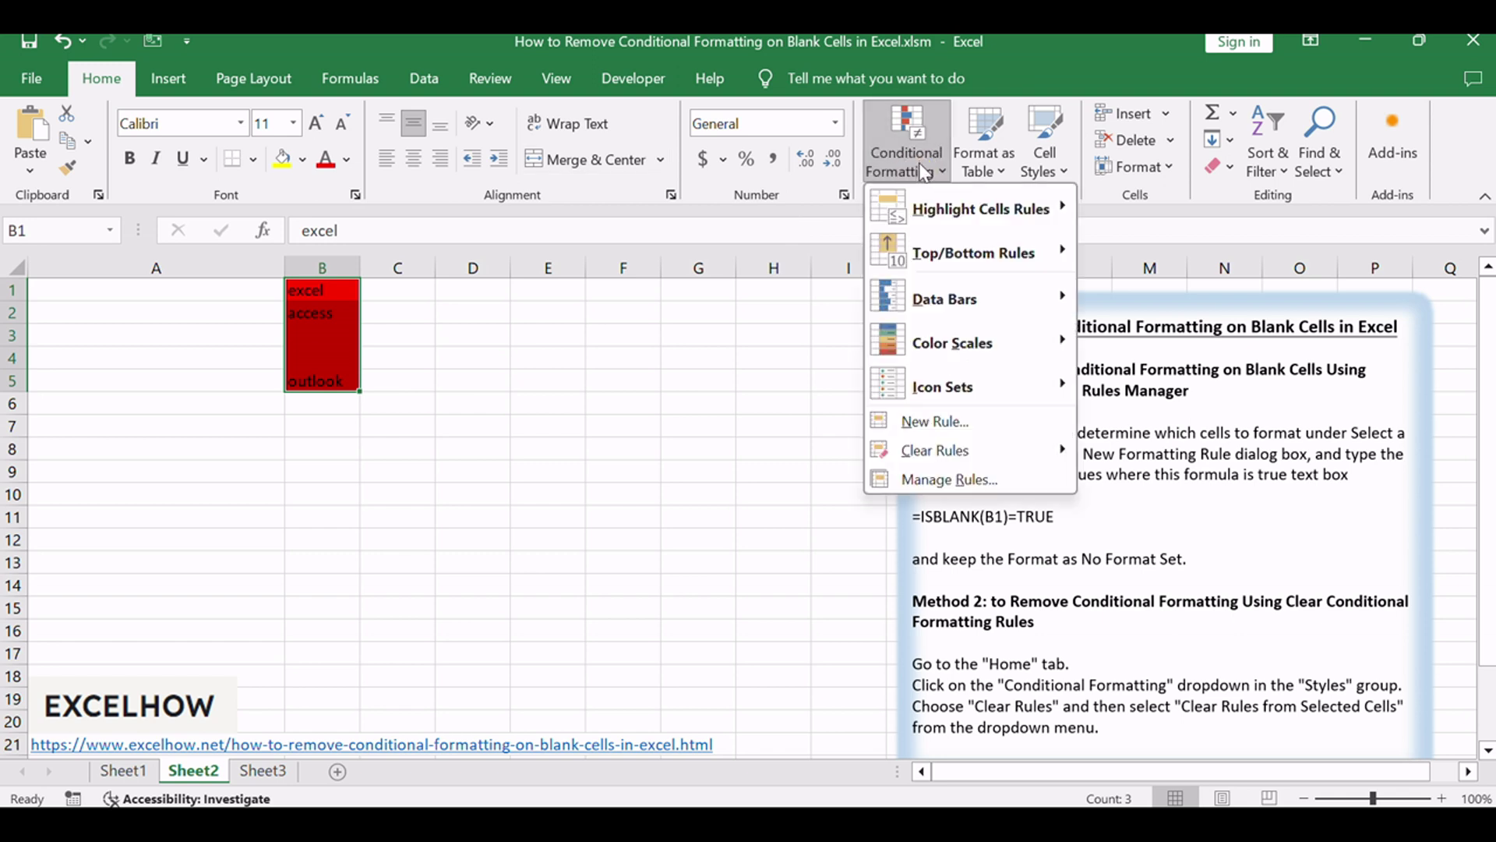
click(1009, 482)
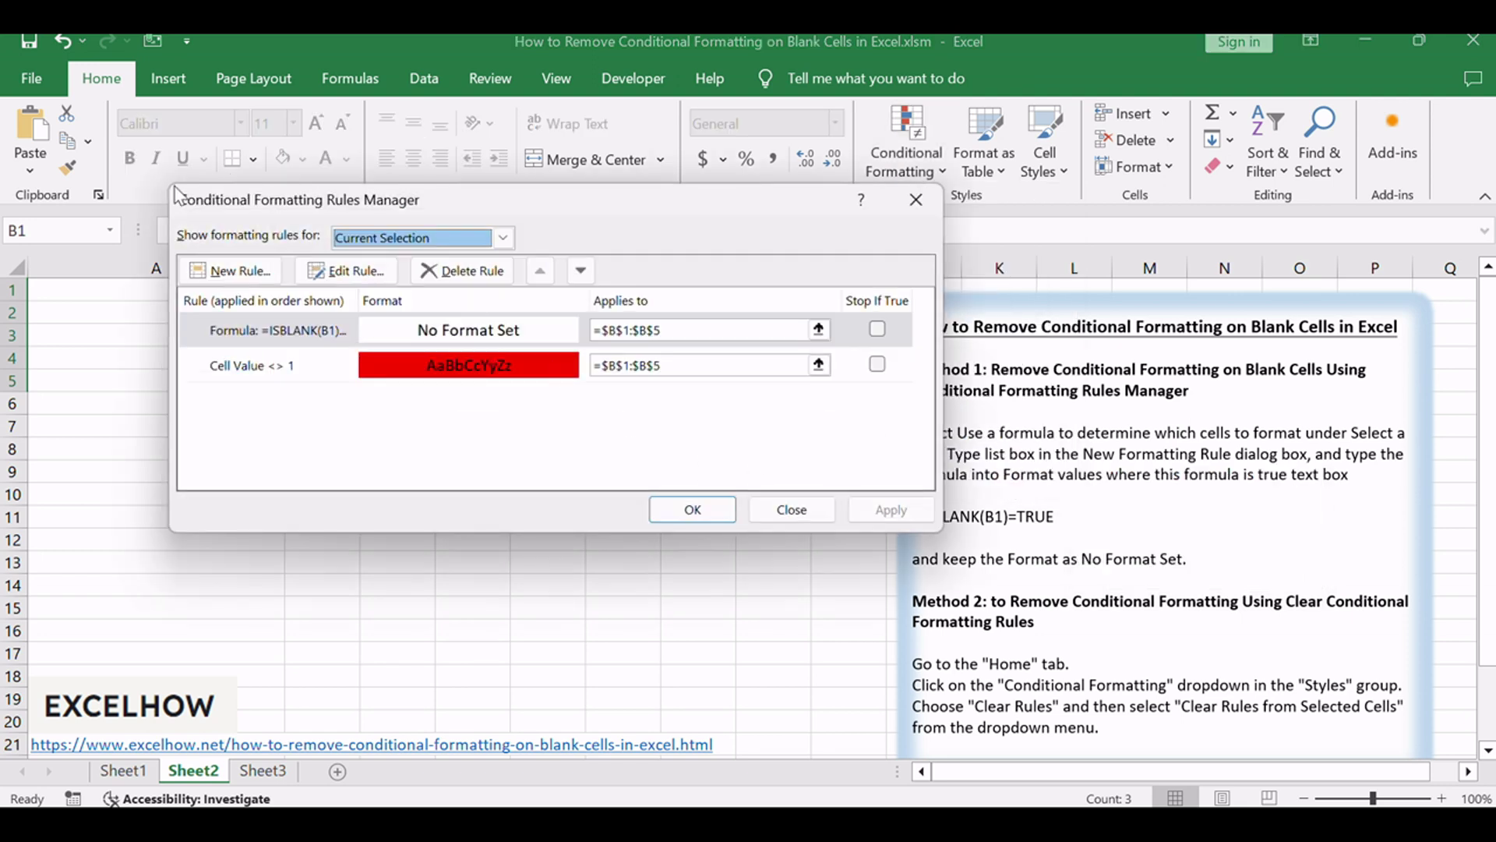
drag(398, 210, 495, 307)
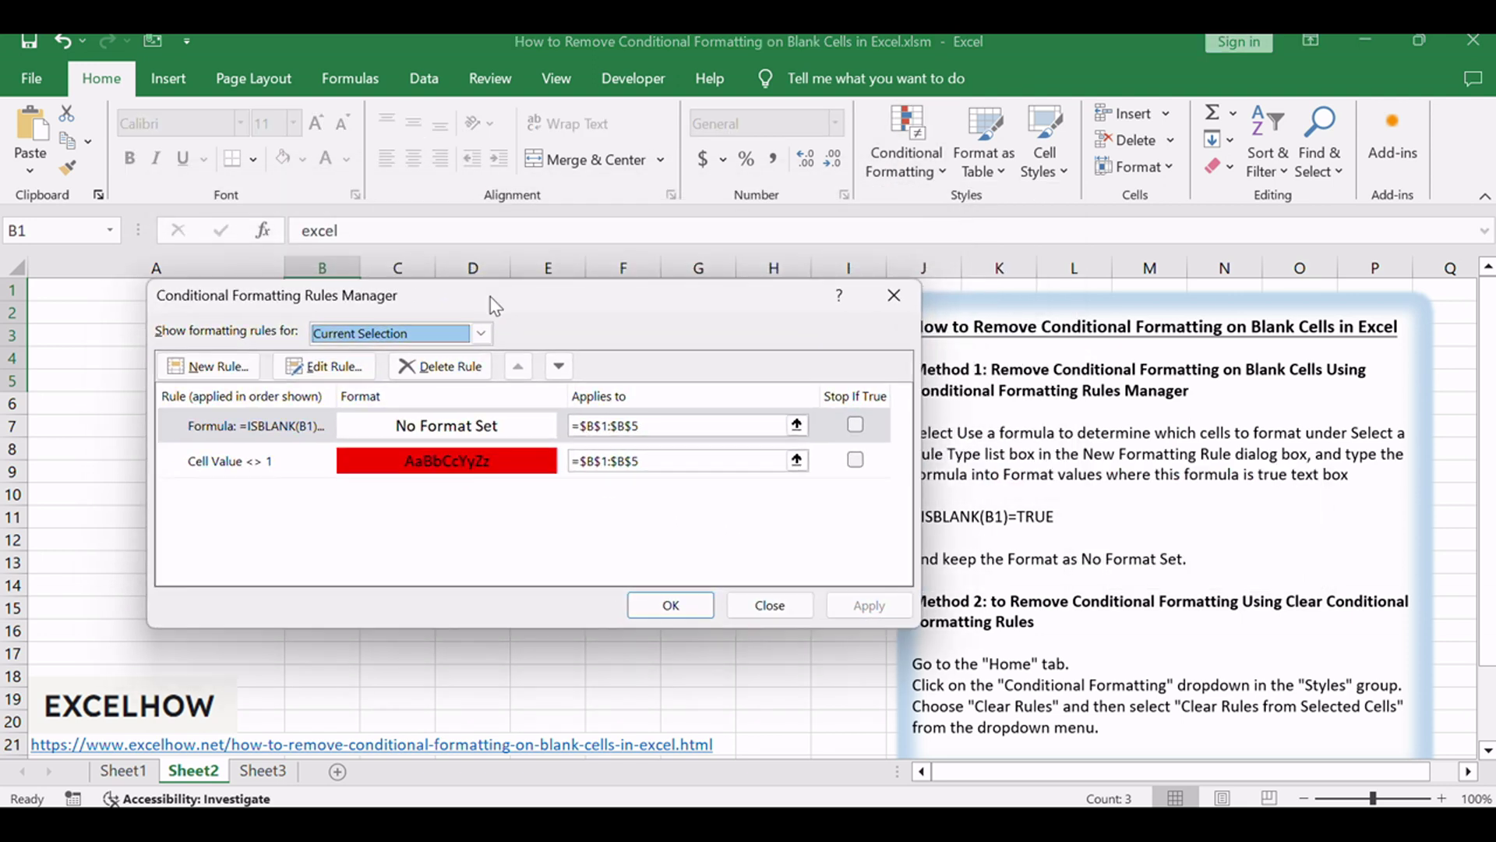
click(1111, 436)
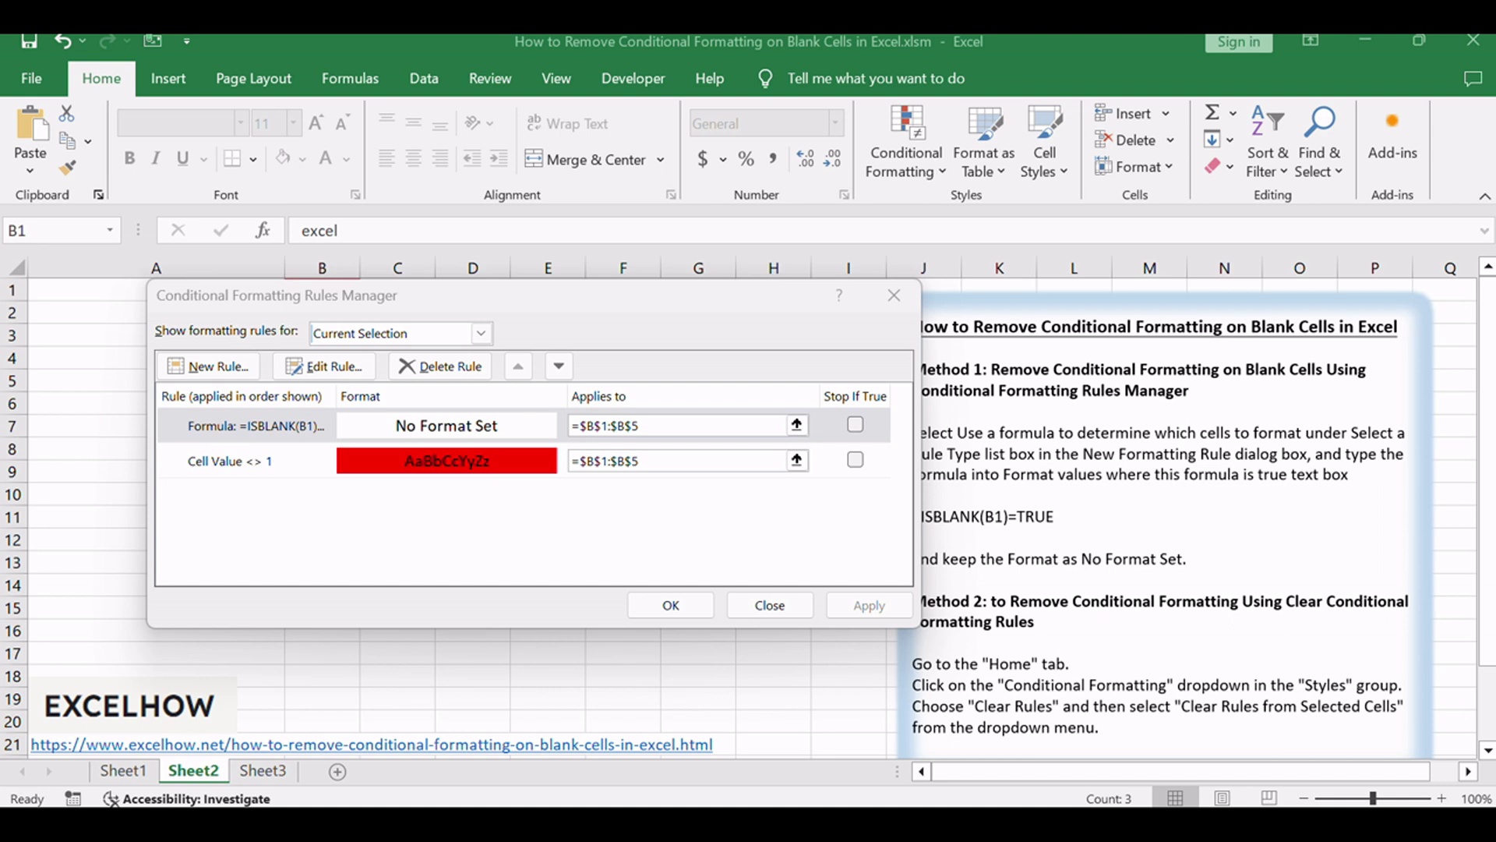
click(565, 300)
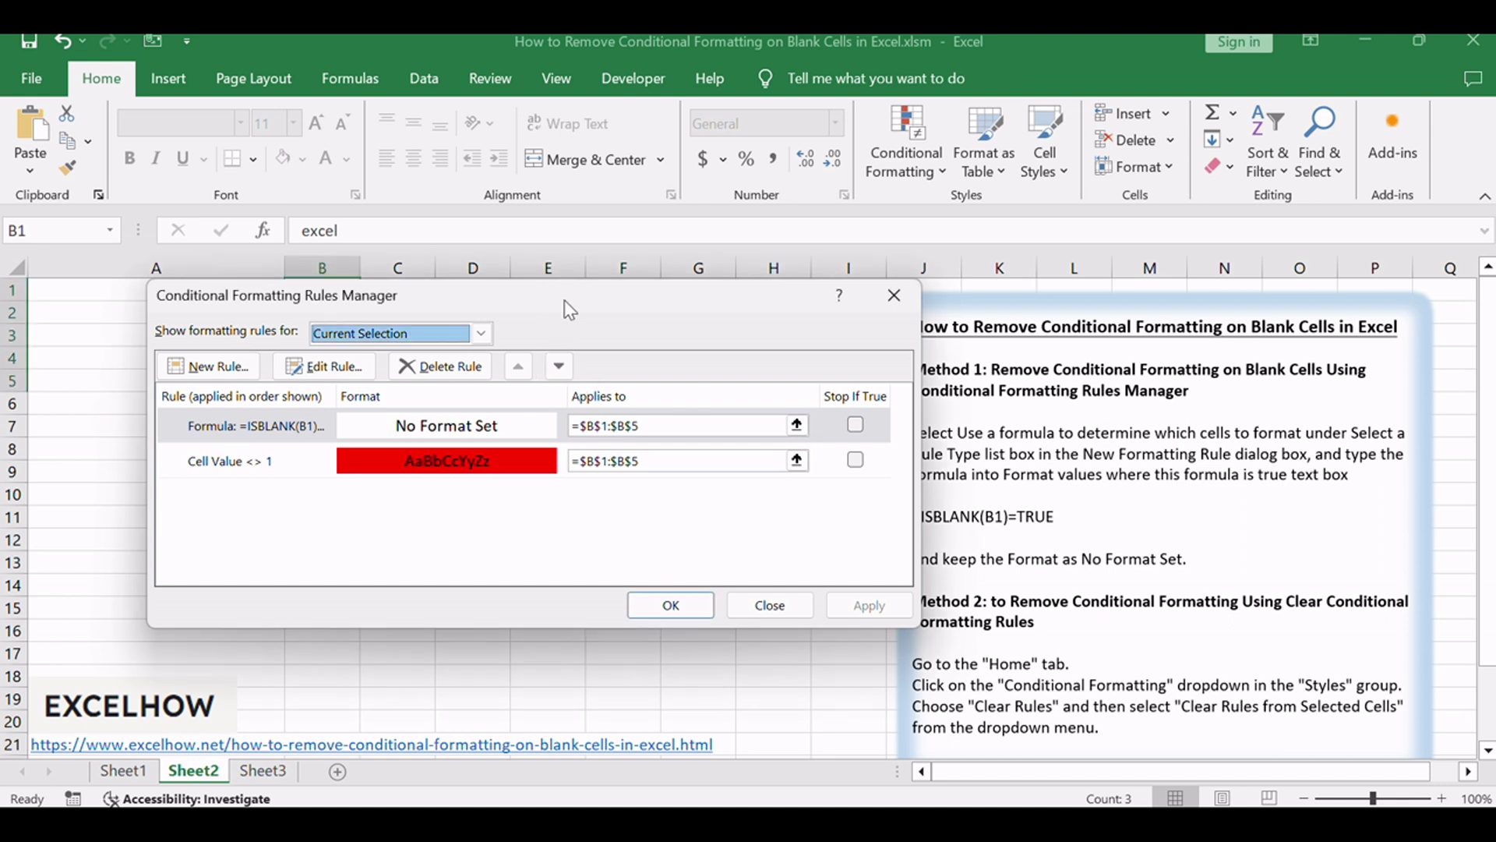
click(855, 425)
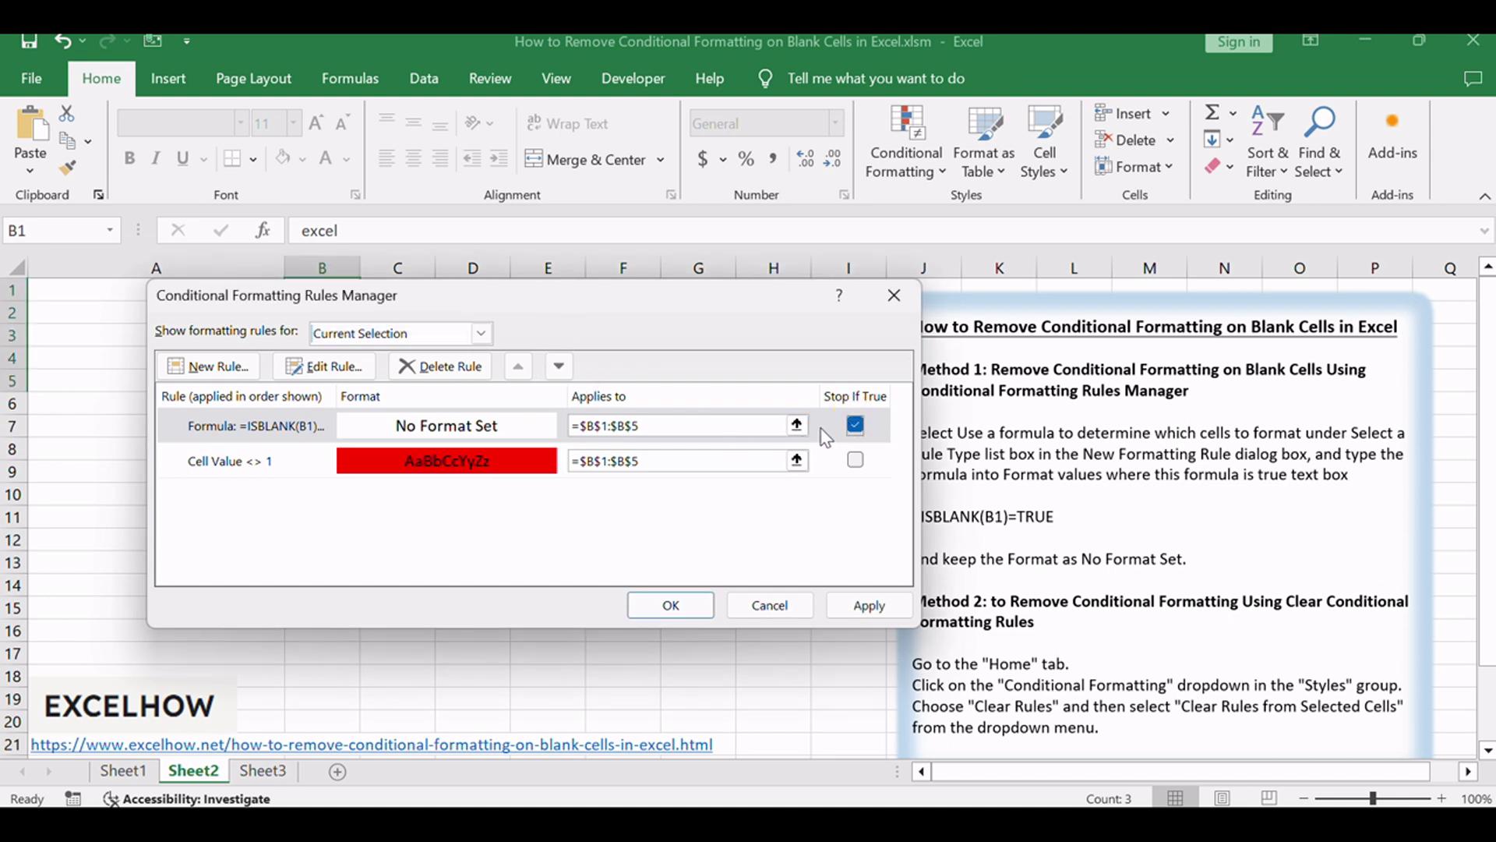
click(672, 604)
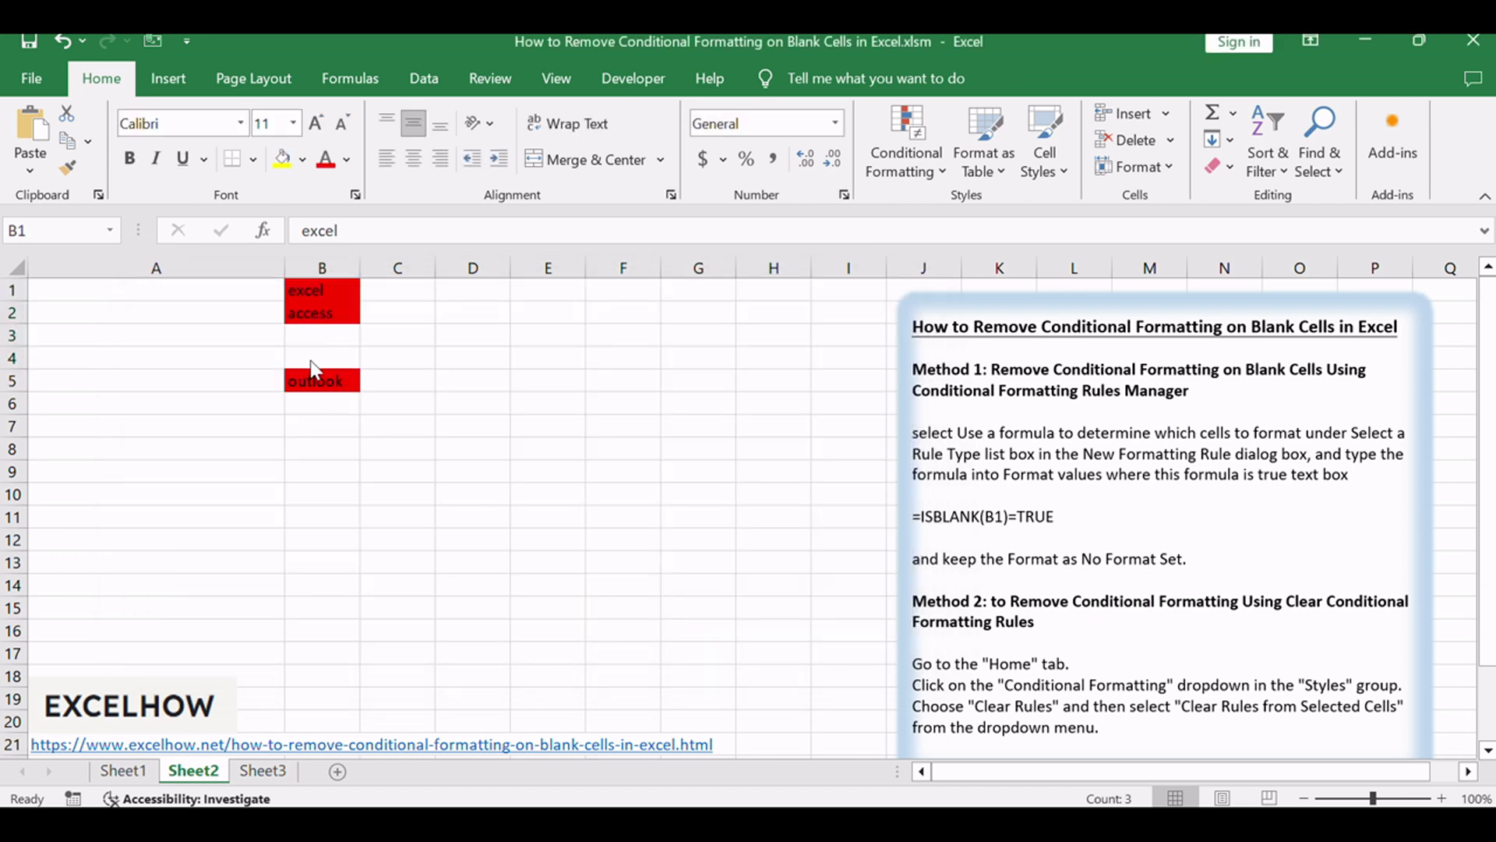
- Check the unfilled B4, return to Sheet2, and highlight the Method 2 heading
click(322, 353)
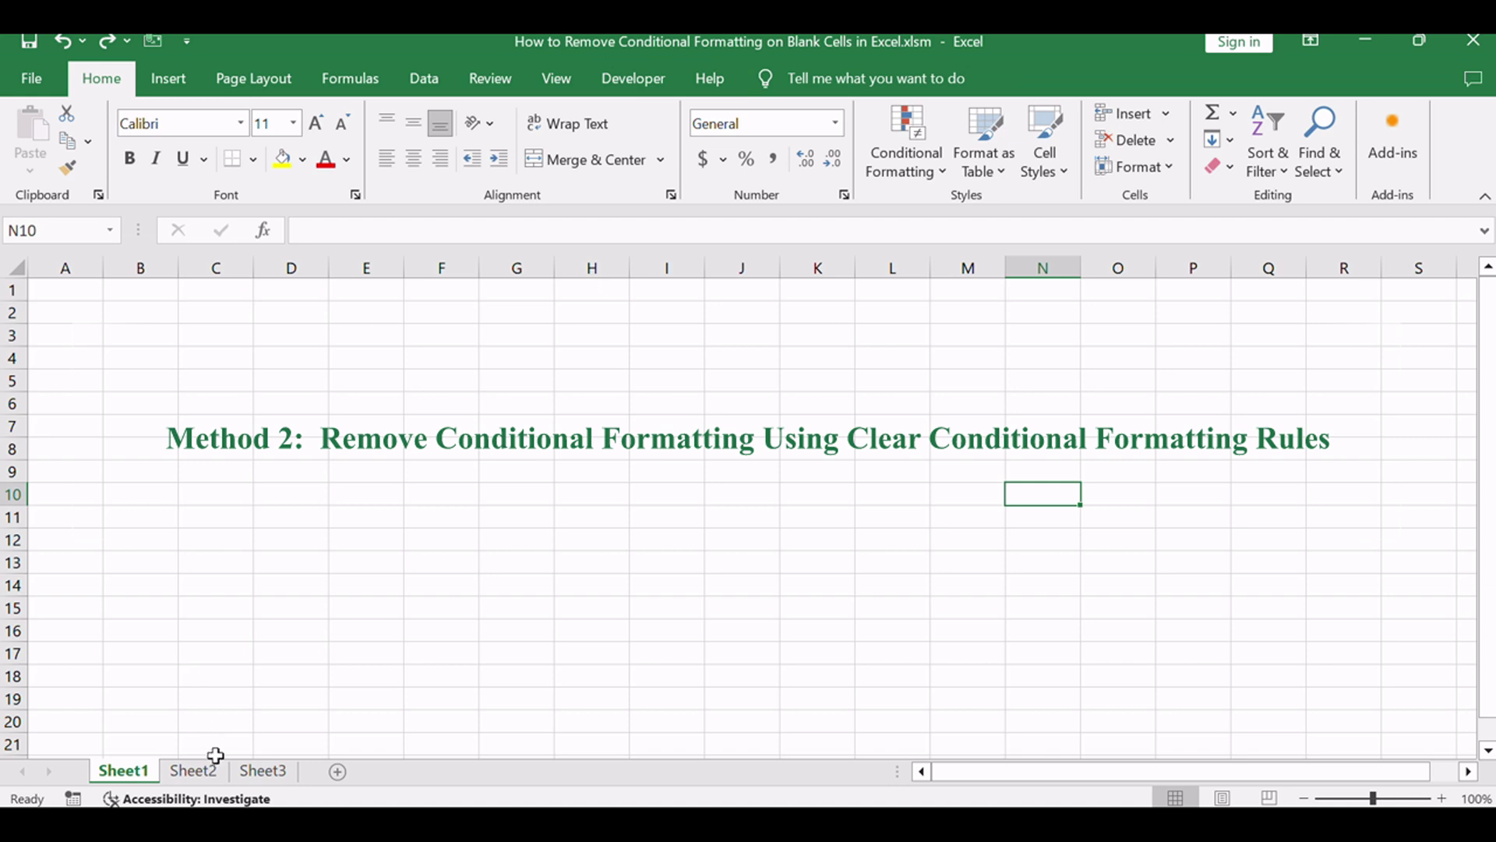
click(192, 769)
click(1304, 661)
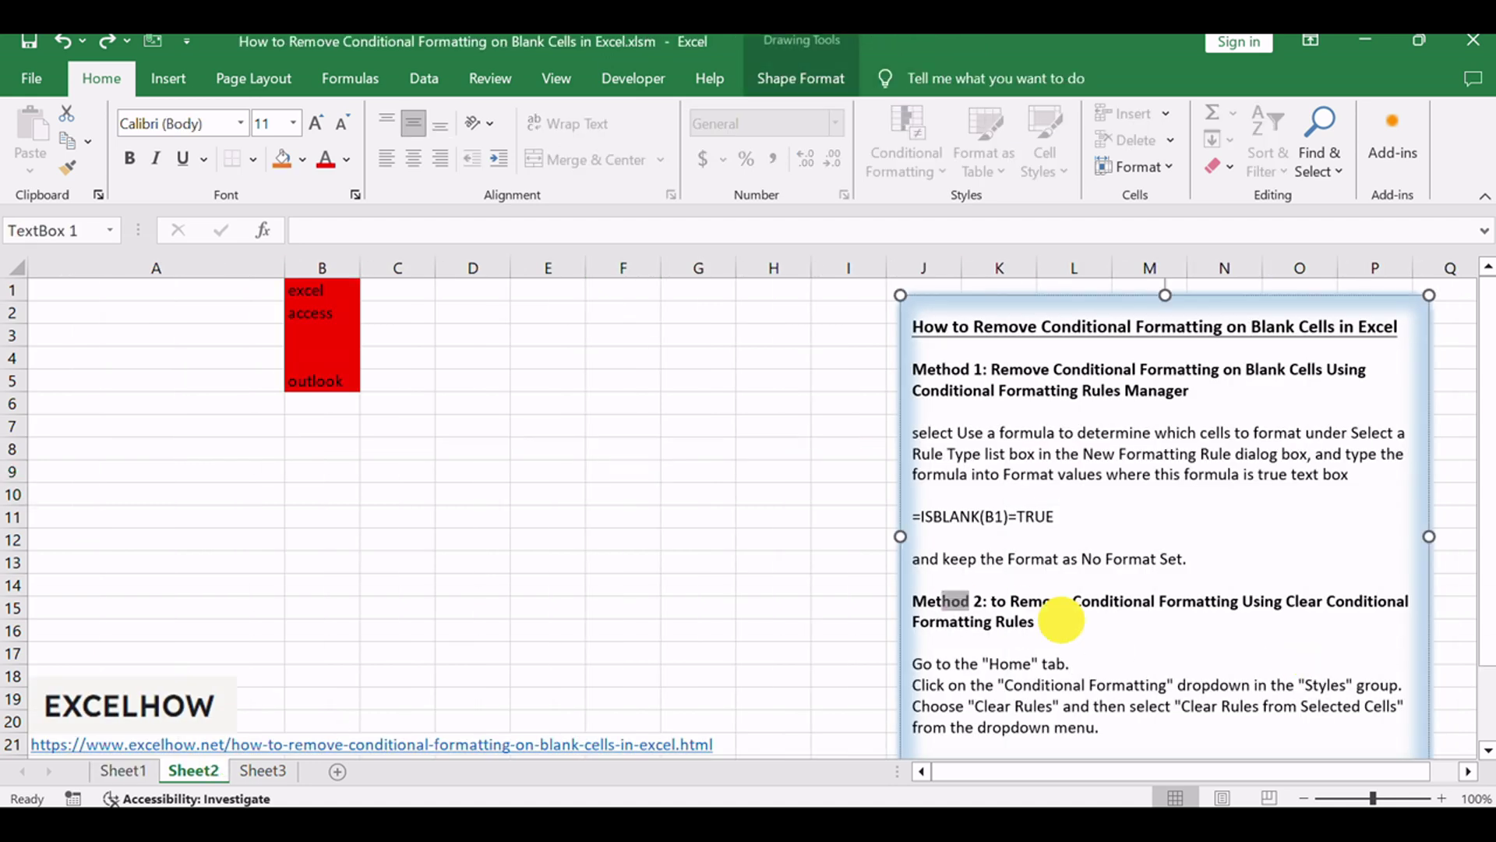
drag(945, 608, 1099, 635)
click(1097, 638)
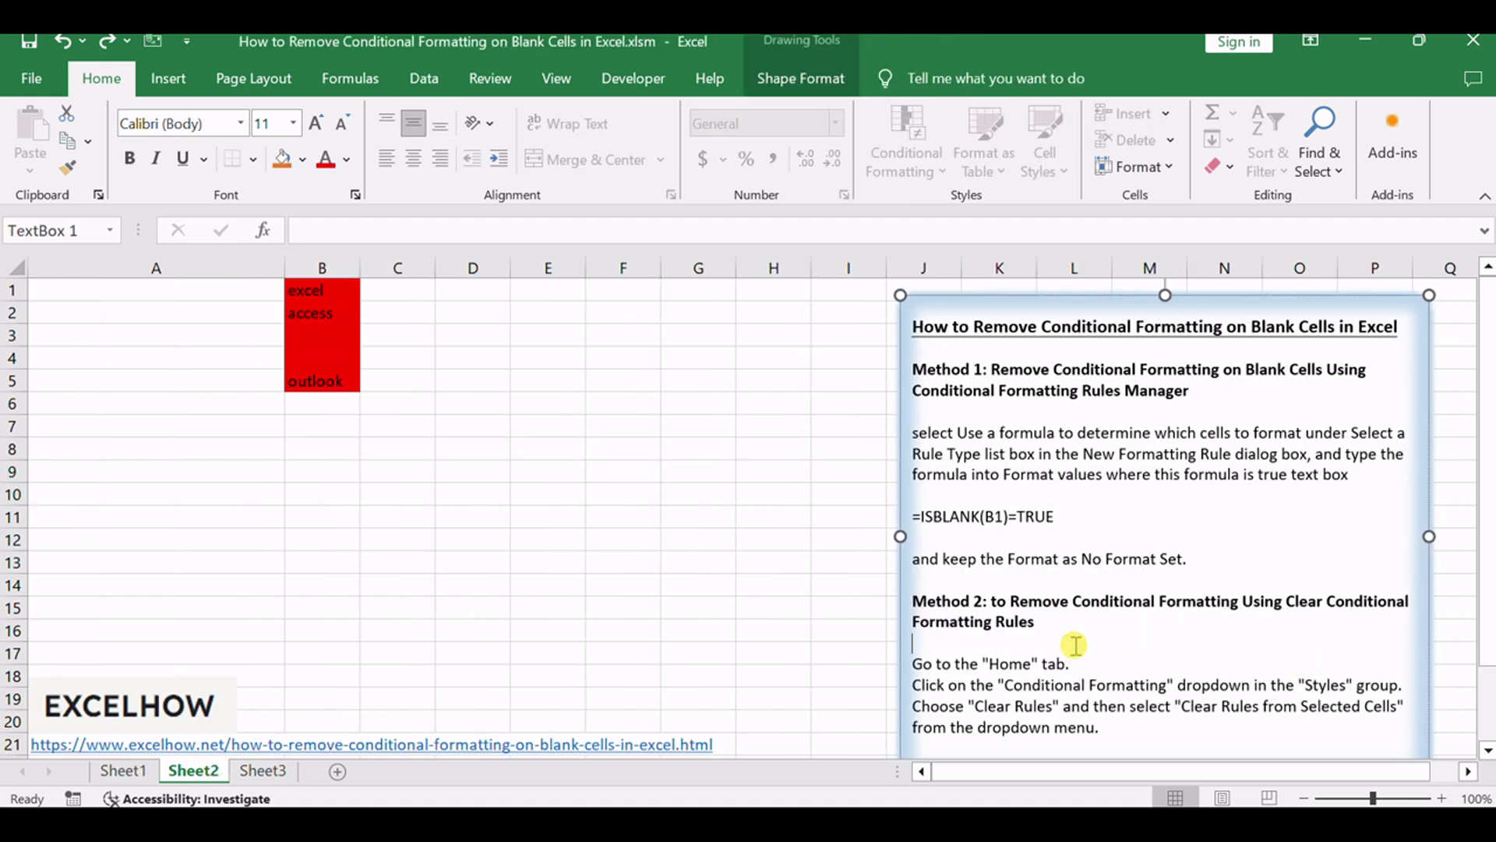
click(276, 491)
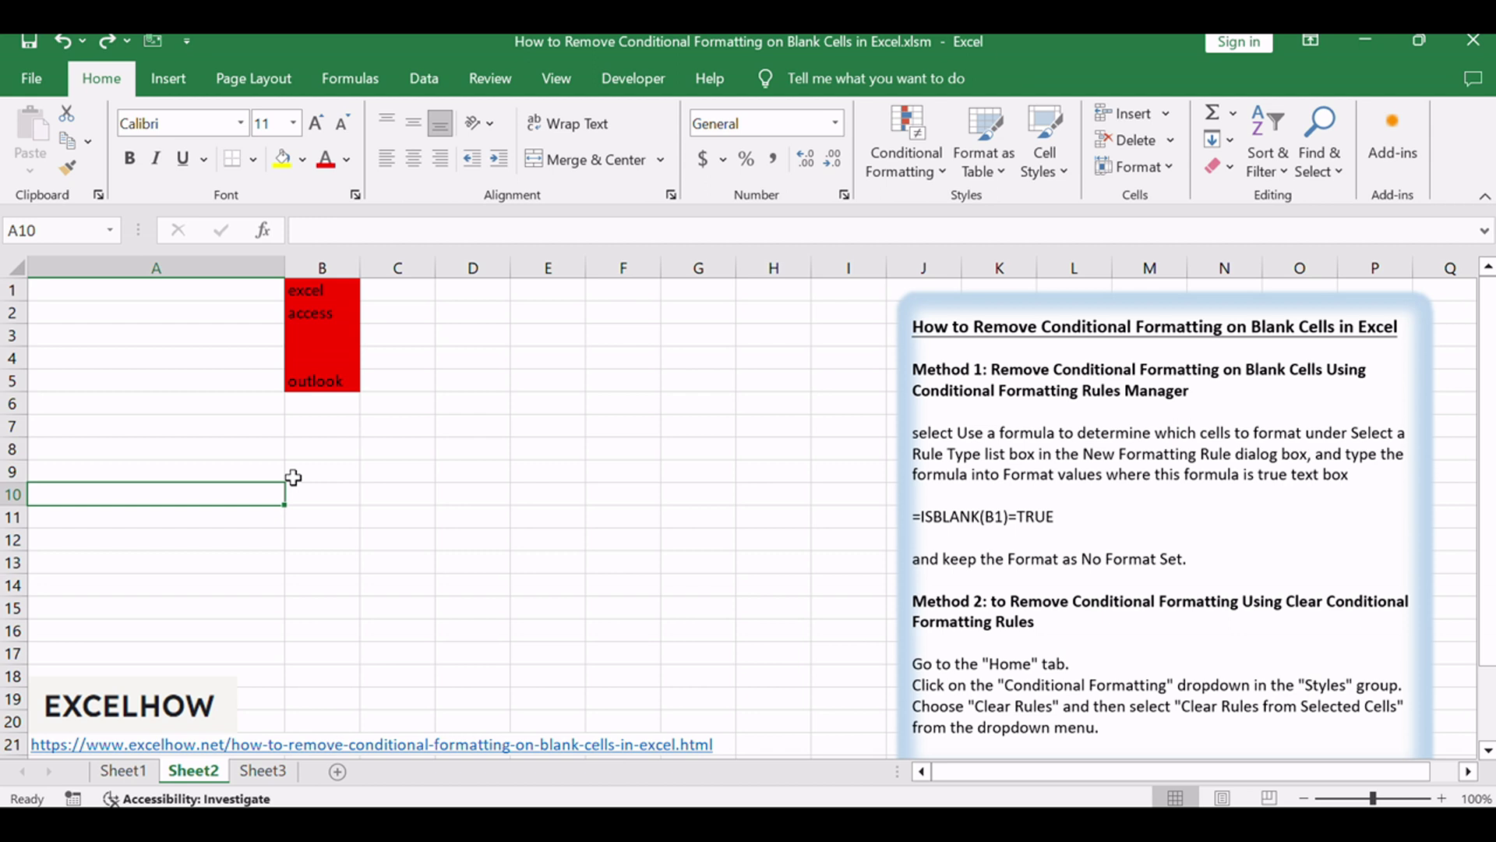
- Select B1:B5 and clear its conditional formatting rules, leaving every cell unfilled
click(441, 424)
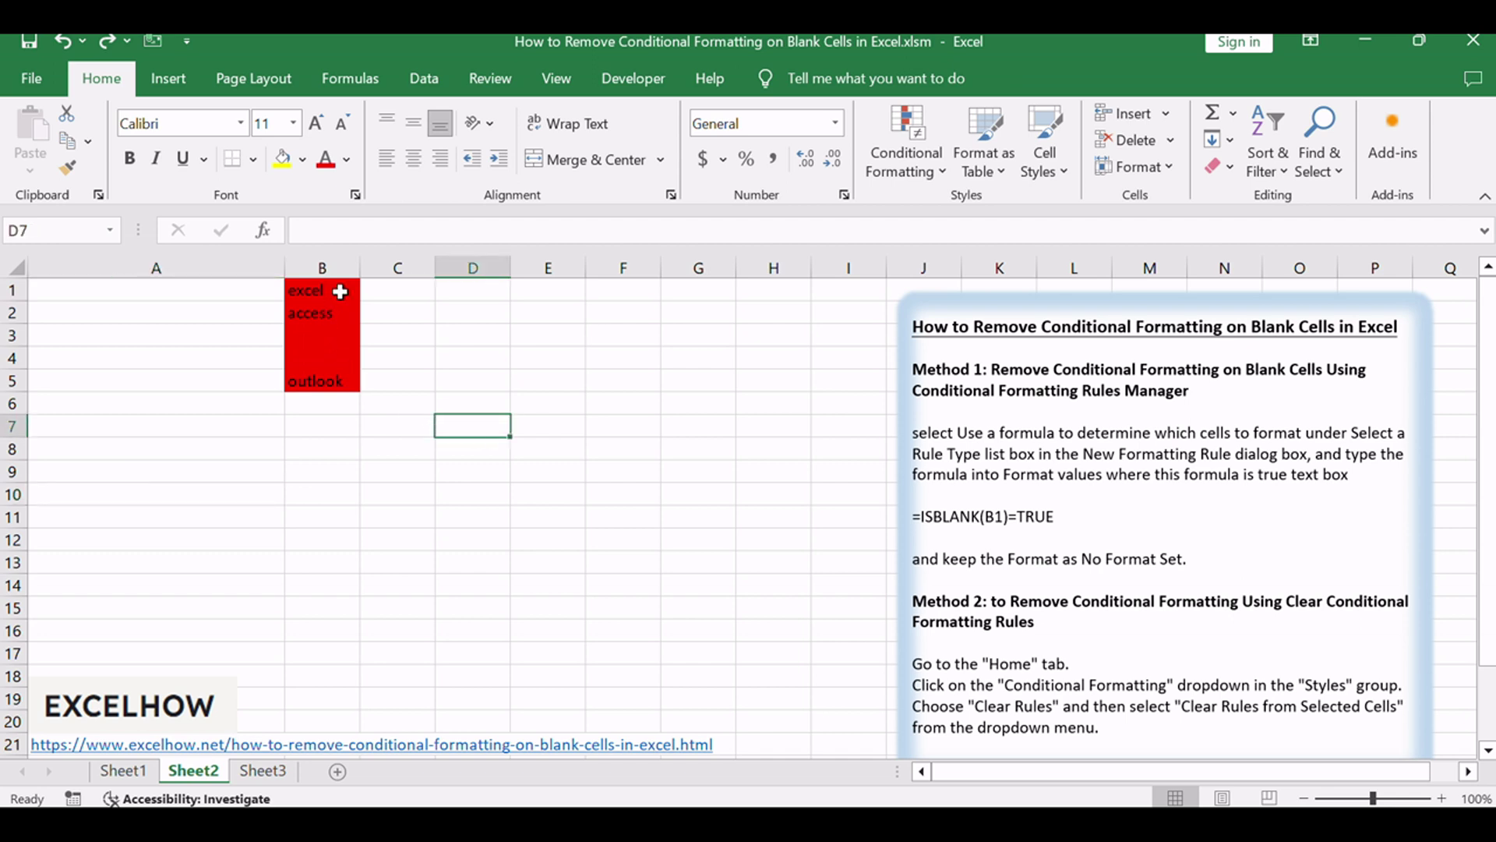
drag(336, 290, 328, 381)
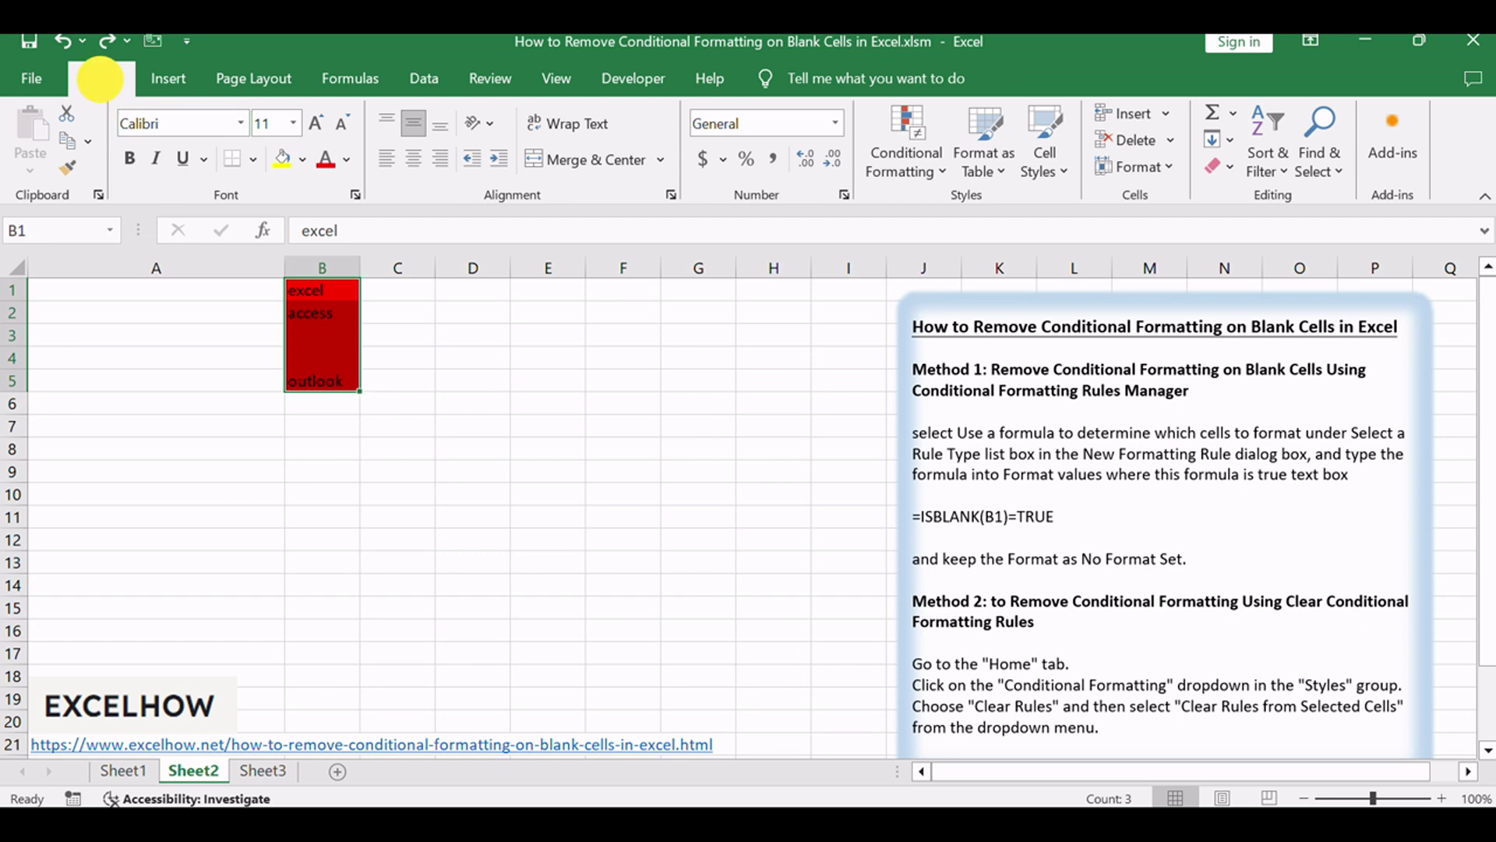
click(920, 173)
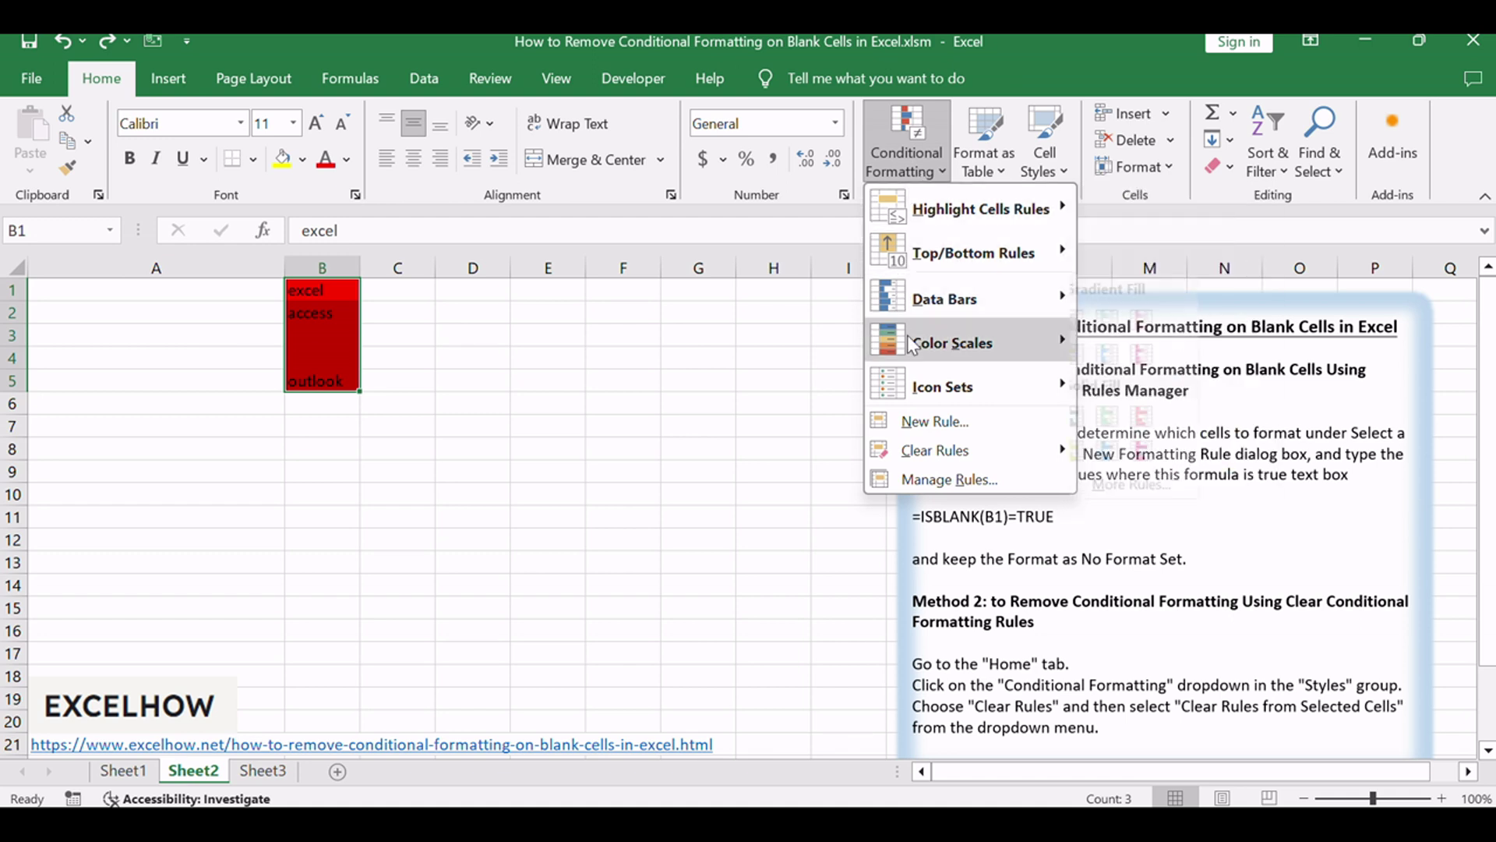
mouse_move(935, 451)
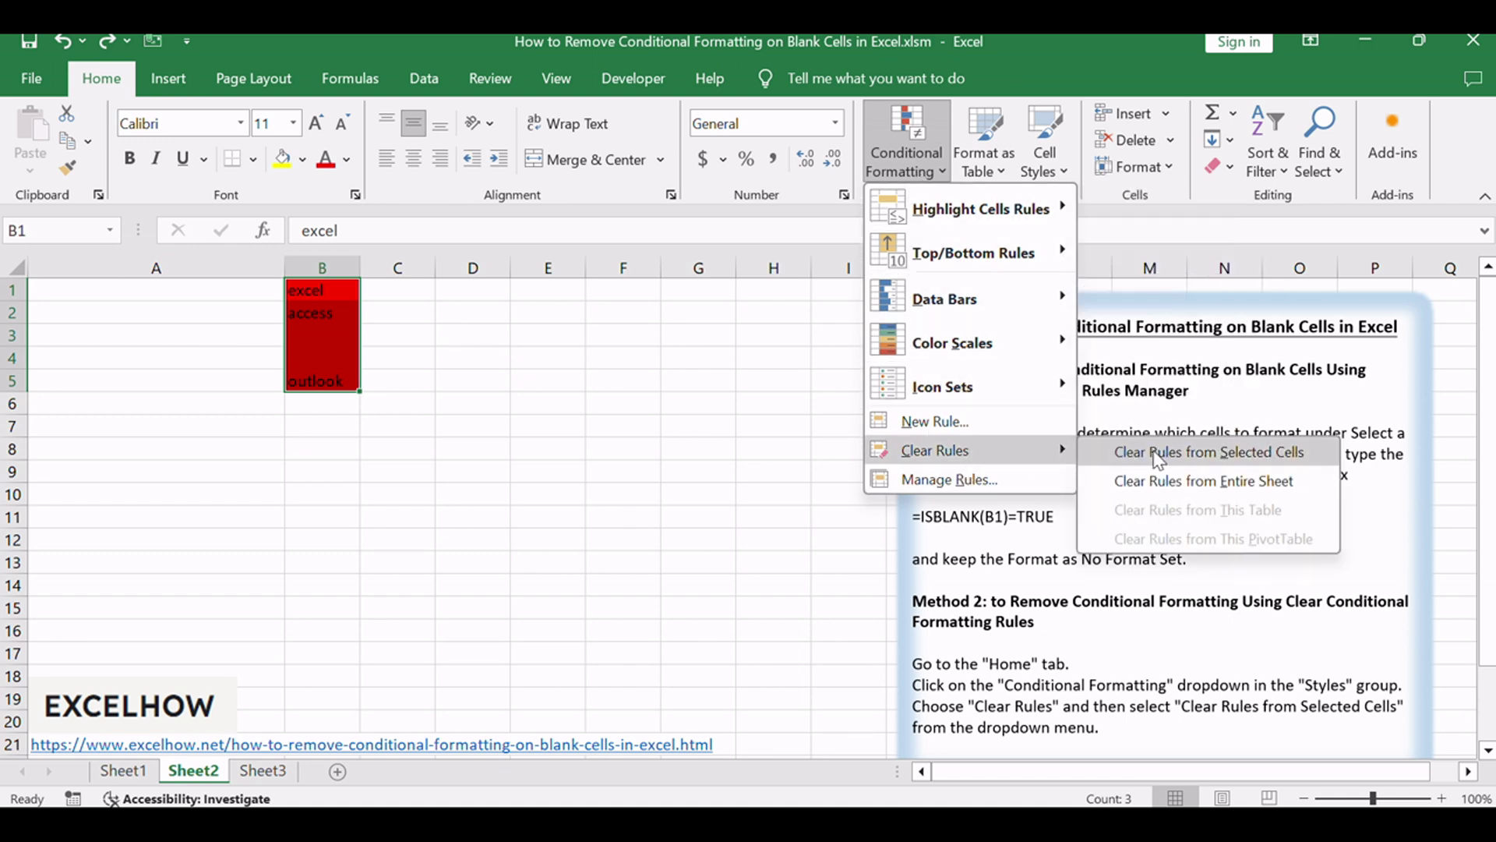
click(1257, 456)
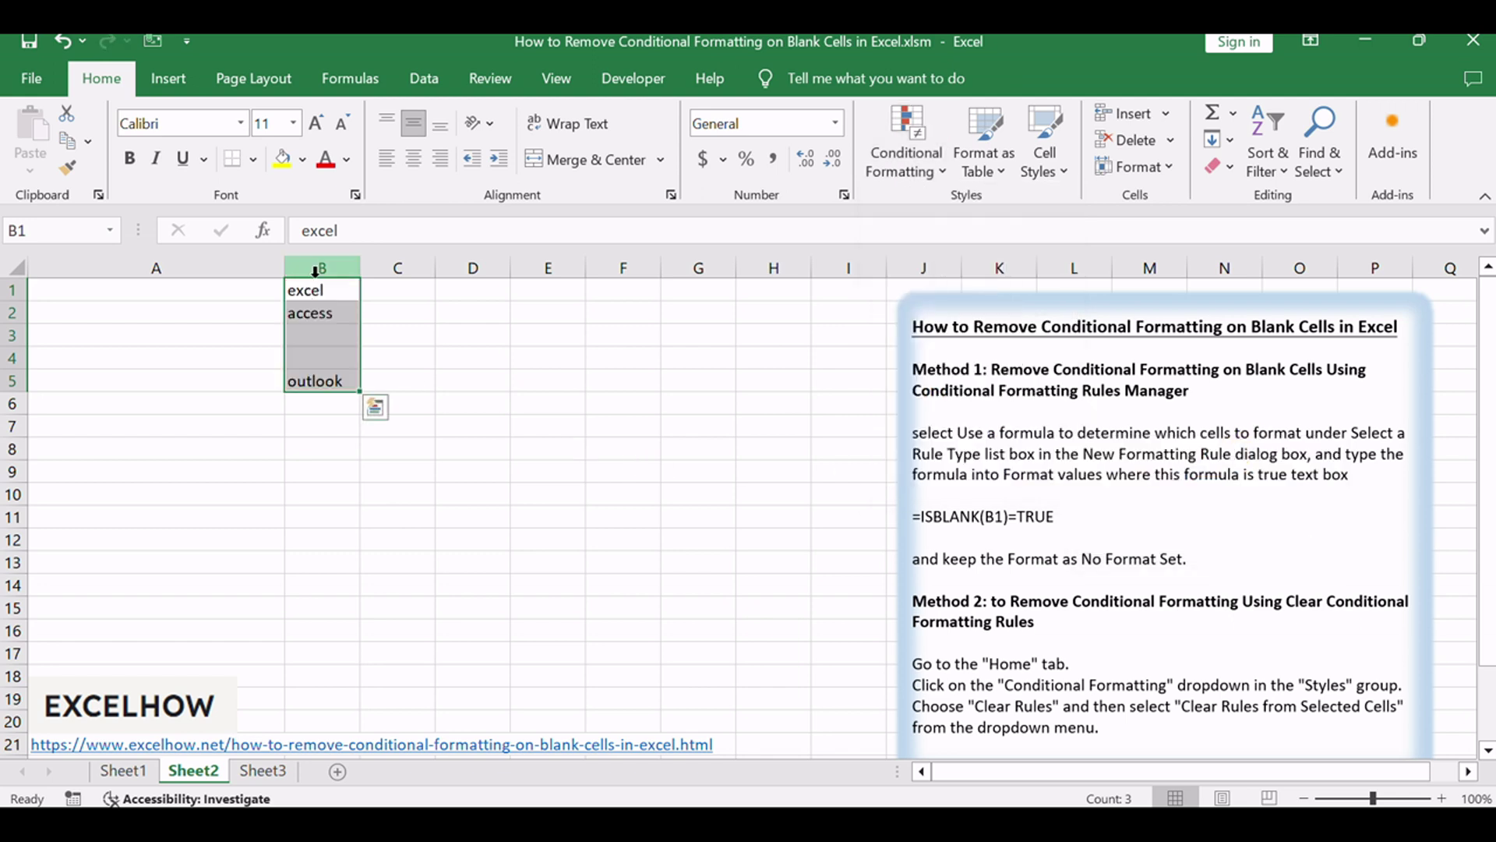
click(452, 456)
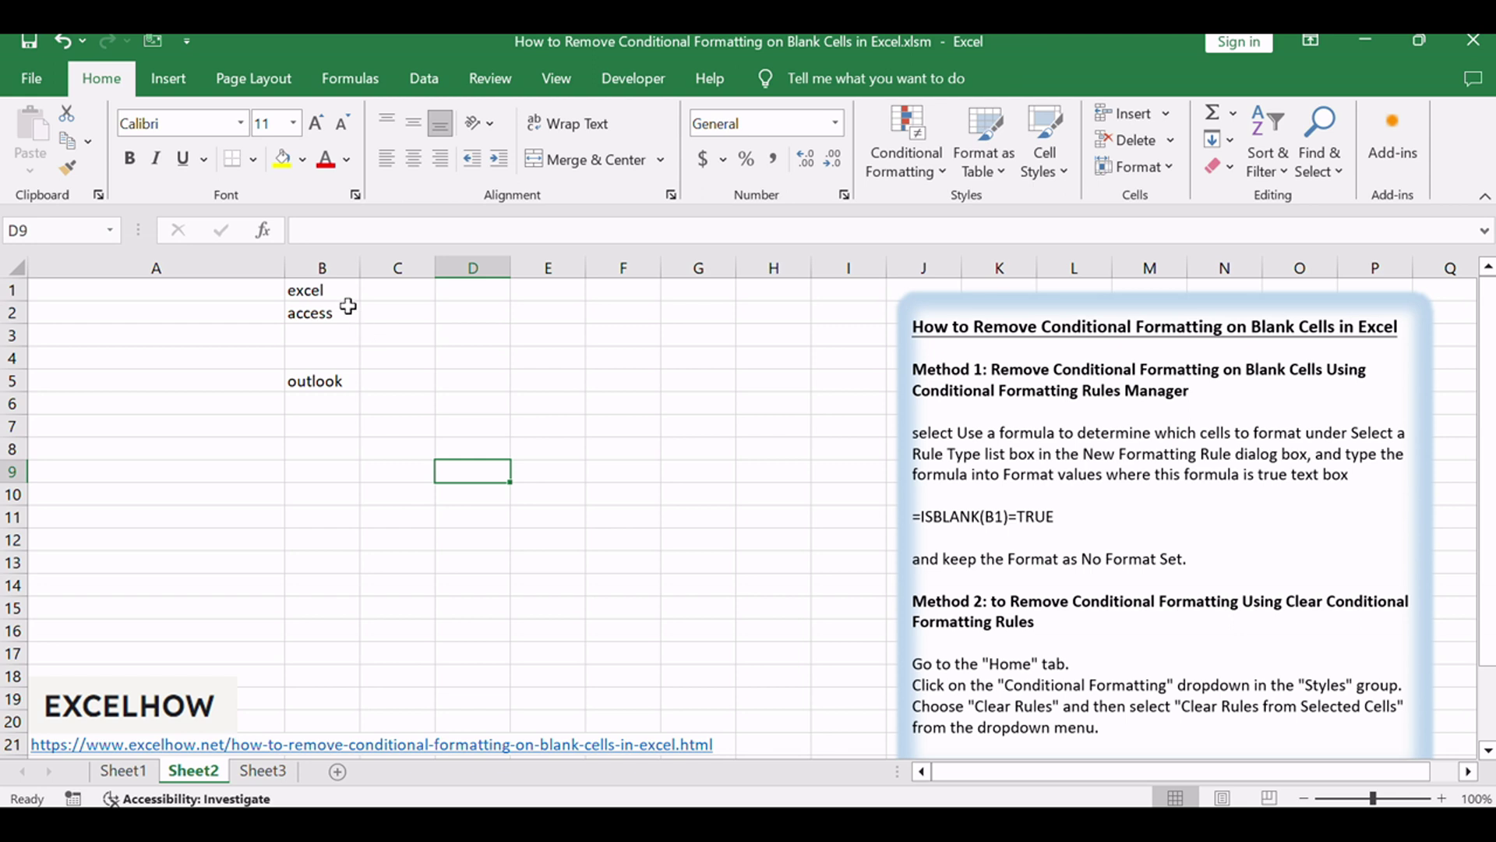
drag(321, 290, 333, 378)
click(532, 462)
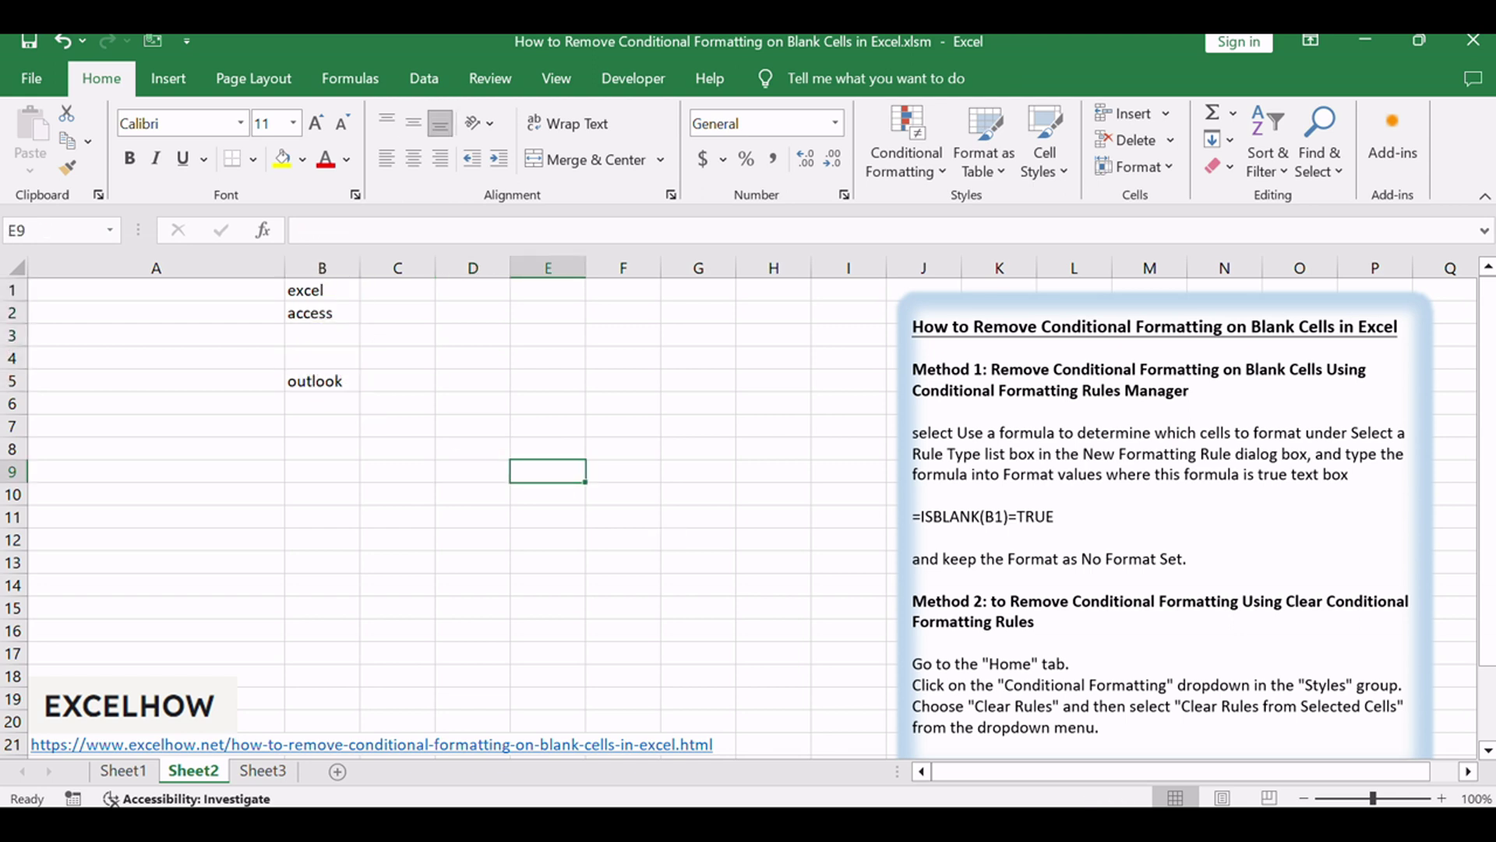